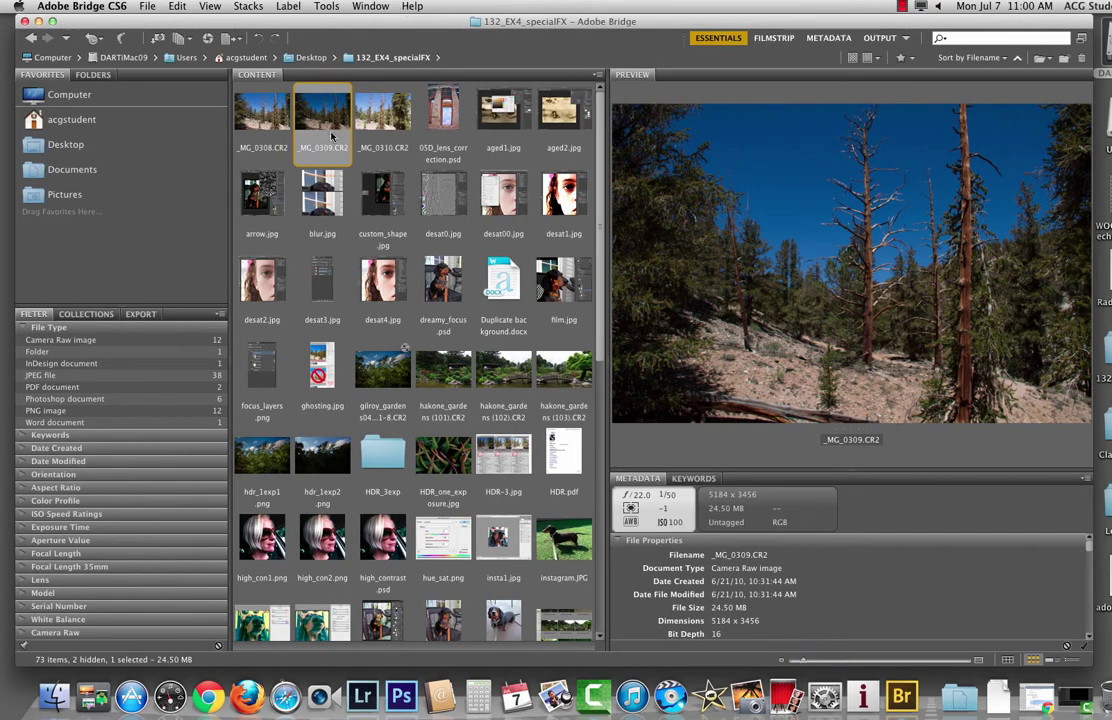
Browse the neighbouring raw photos and preview the _MG_0309.CR2 dead-pines photo.
key(Right)
key(Left)
key(Left)
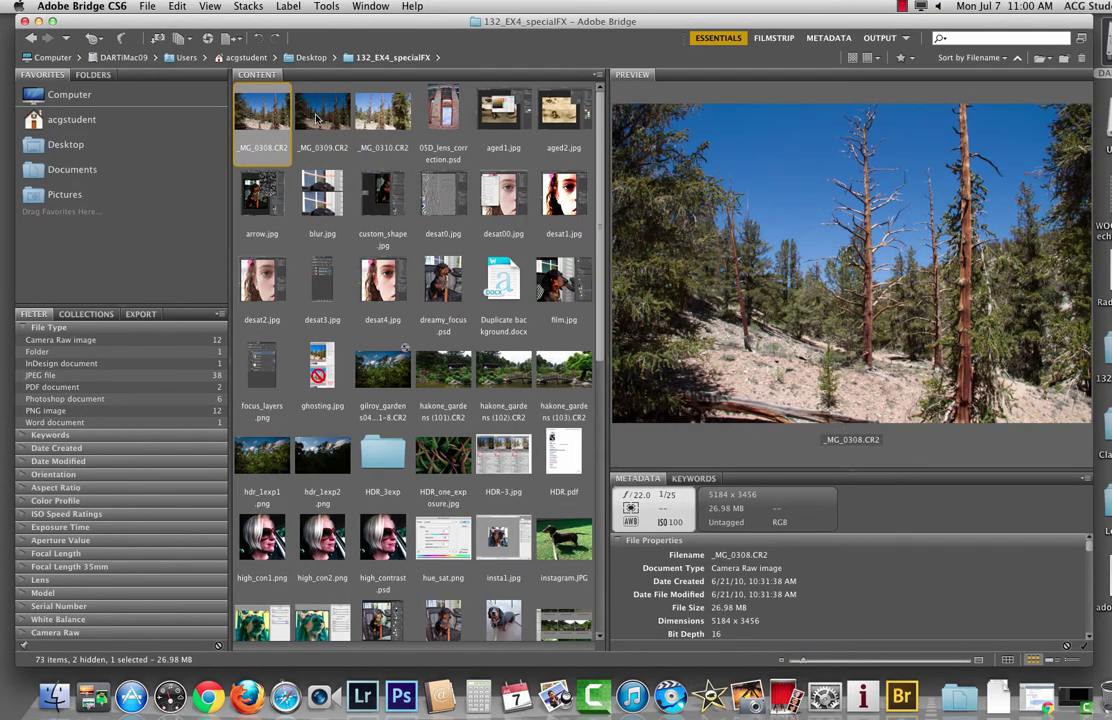
click(372, 122)
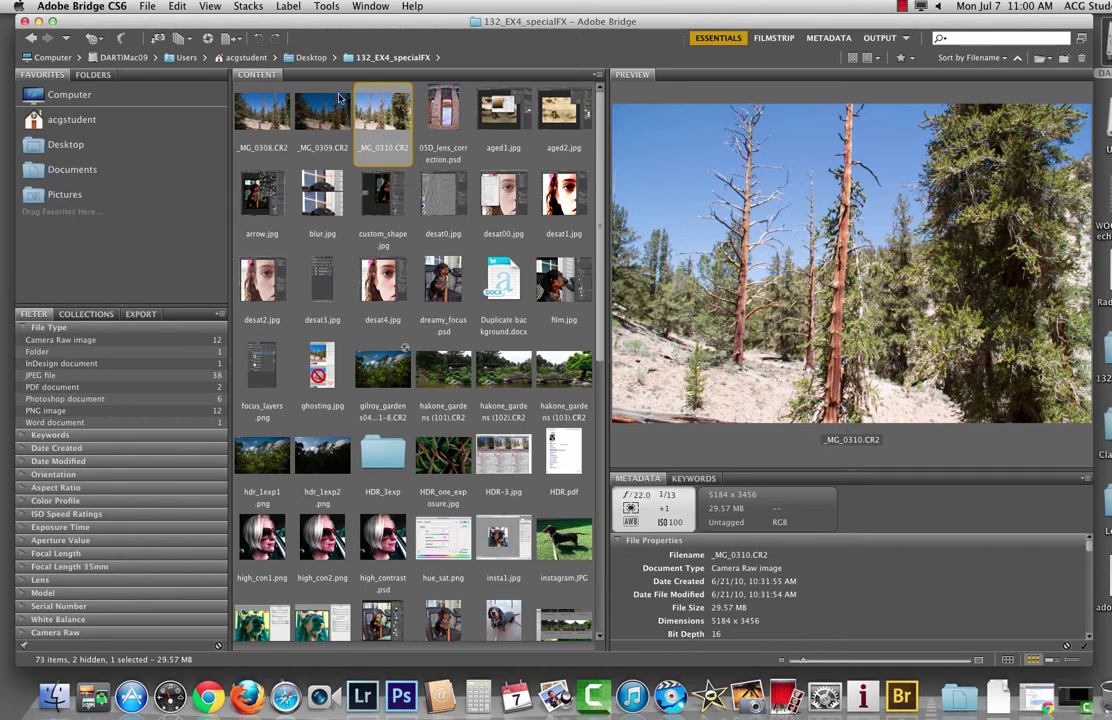
click(323, 122)
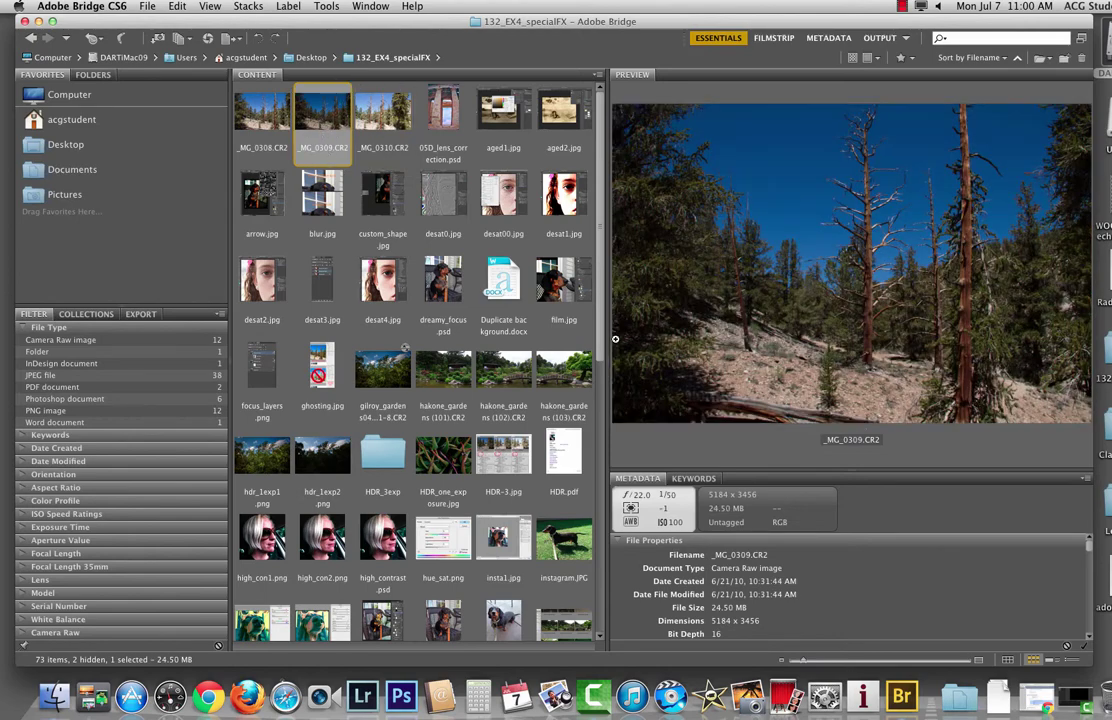
Enlarge the preview area and scroll through the file metadata.
drag(652, 470, 660, 424)
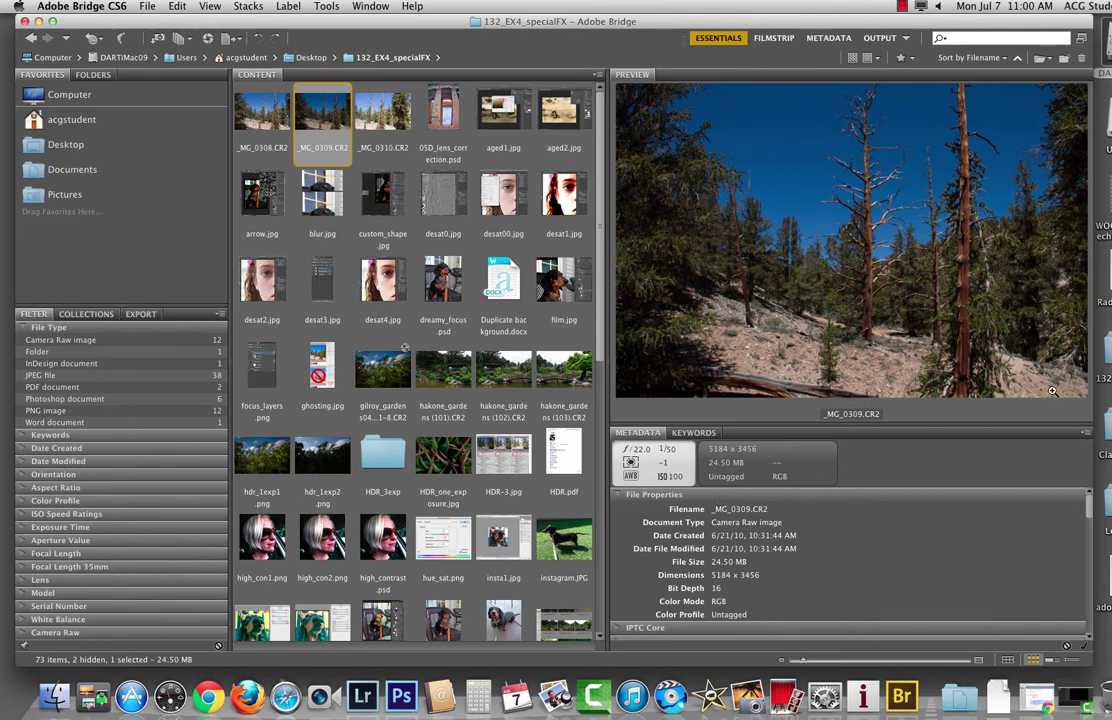
scroll(1092, 519, down, 2)
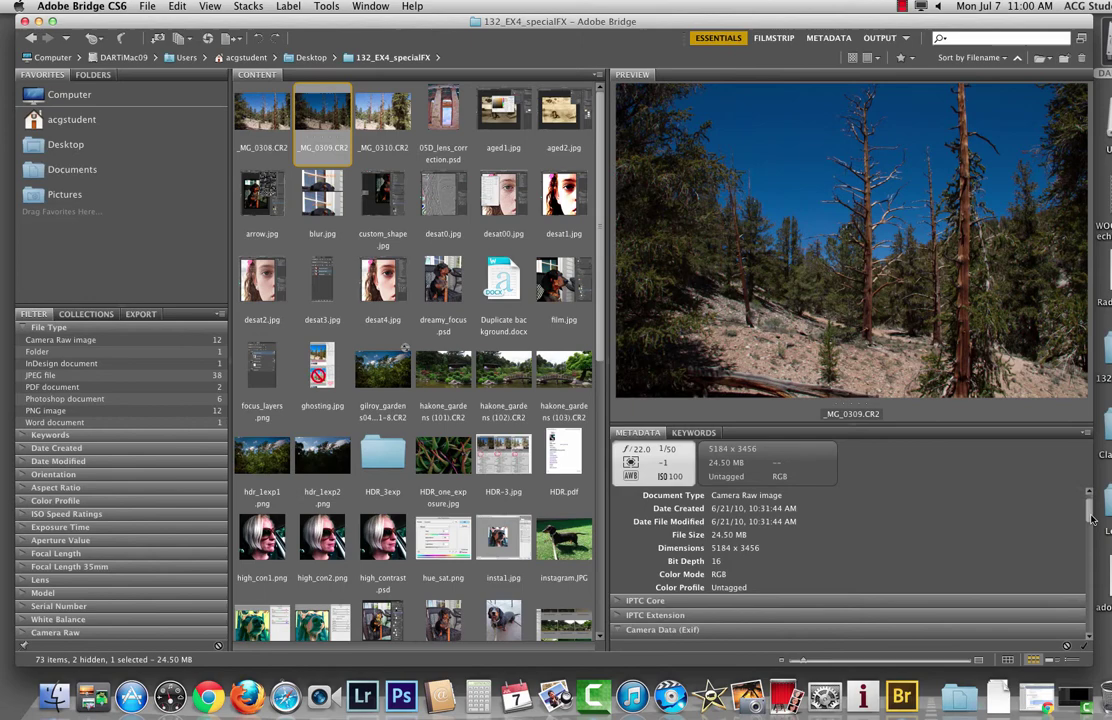
scroll(1092, 515, up, 2)
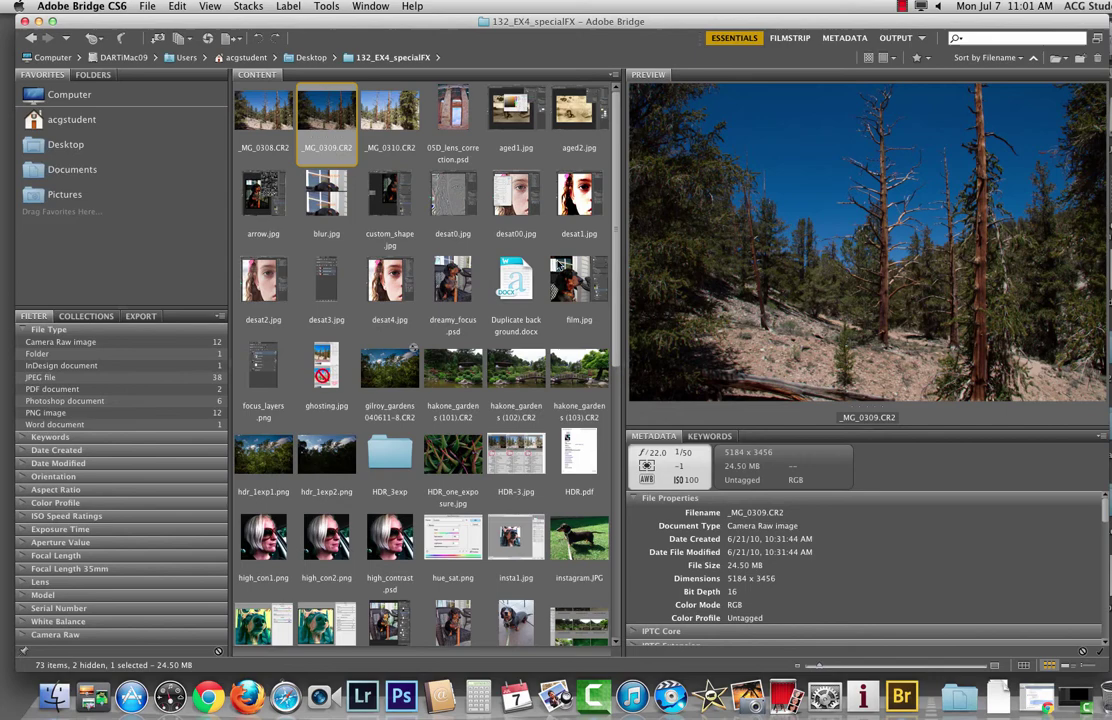
Open aged1.jpg in Photoshop, then return to Bridge previewing _MG_0309.CR2.
click(506, 122)
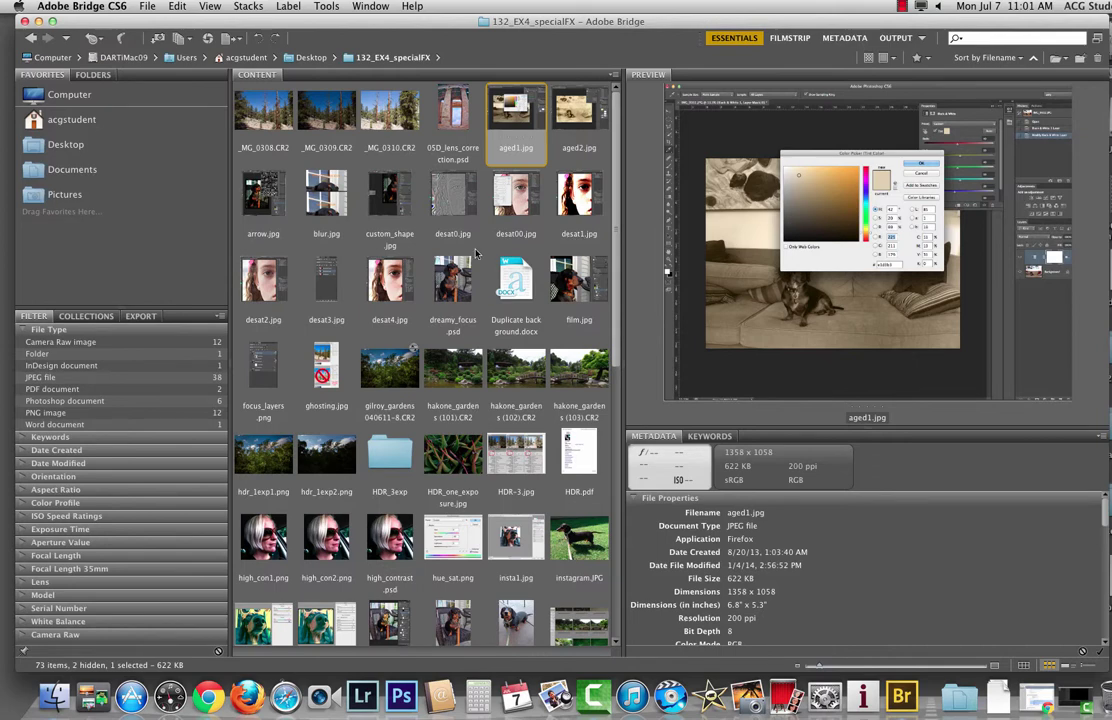
double_click(510, 108)
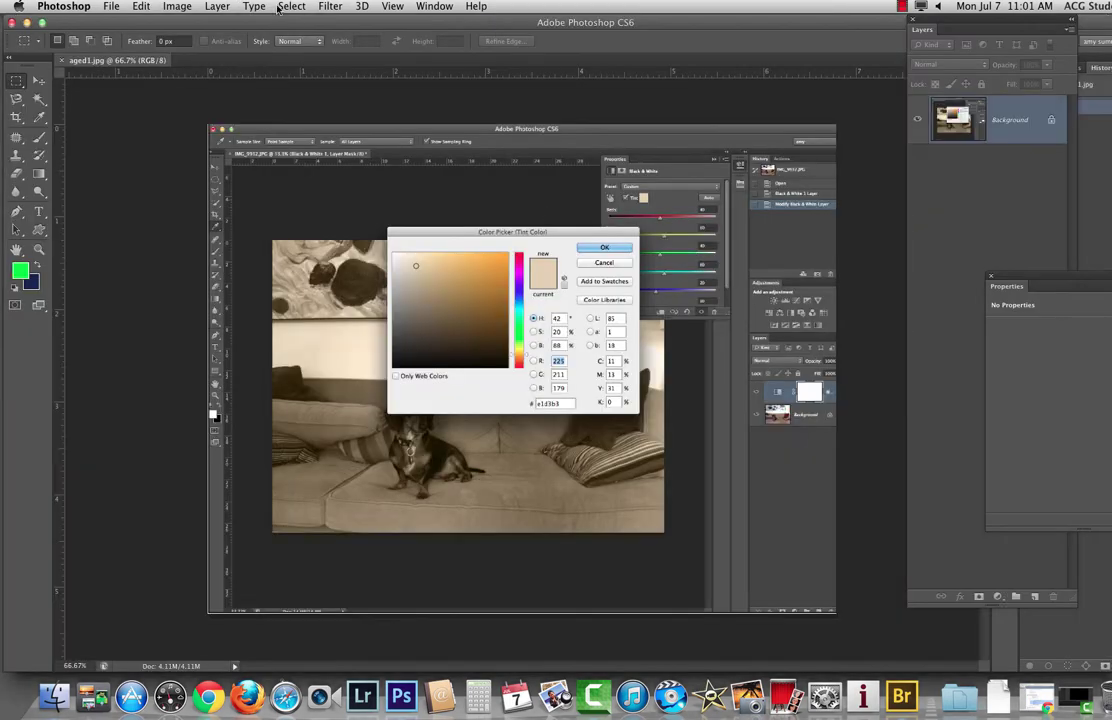
key(super+Tab)
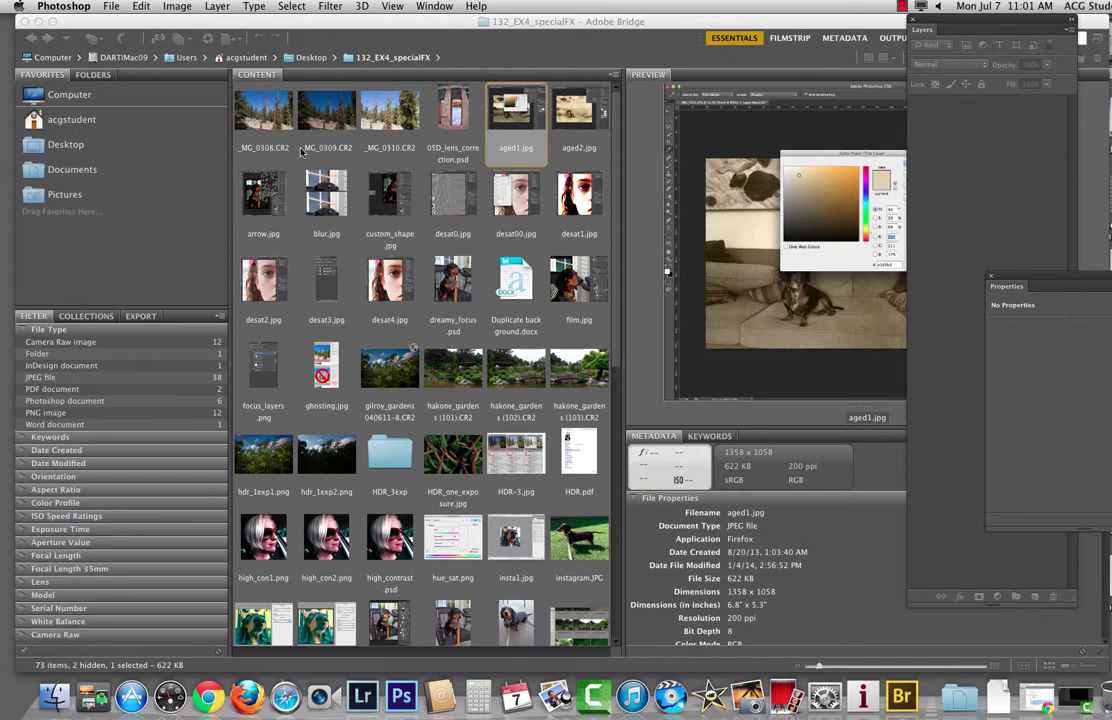
click(325, 131)
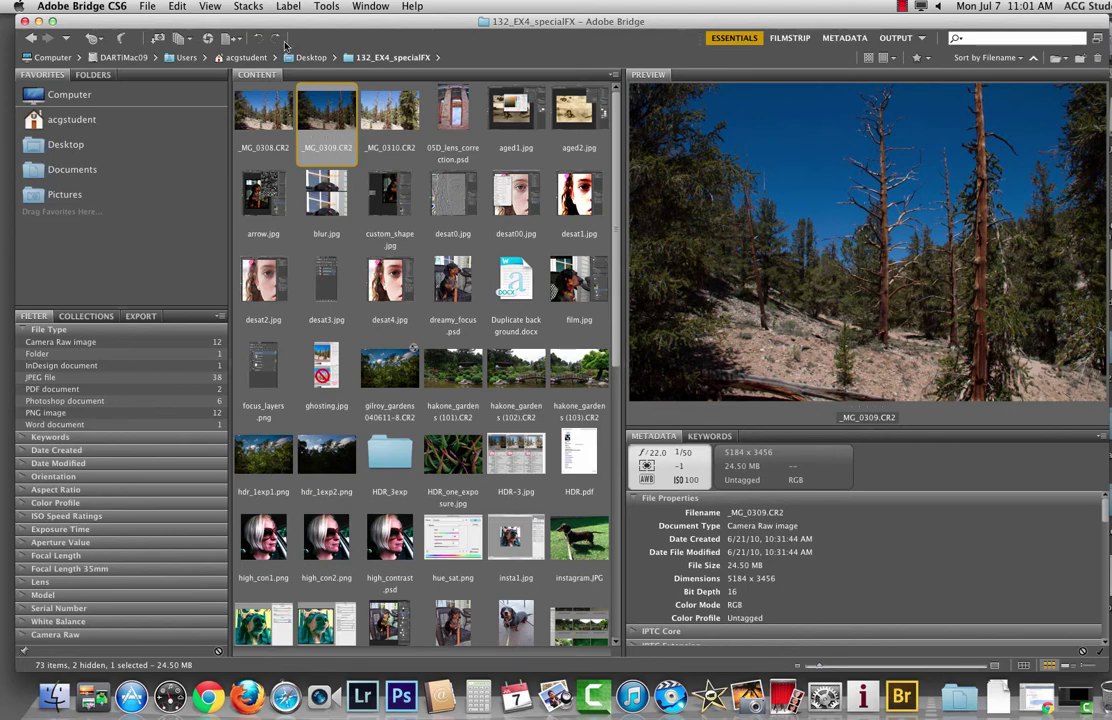
Browse the Lesson05 folder's 05A_Start.crw and 05B_Start.NEF start images from the Desktop.
click(312, 57)
double_click(440, 111)
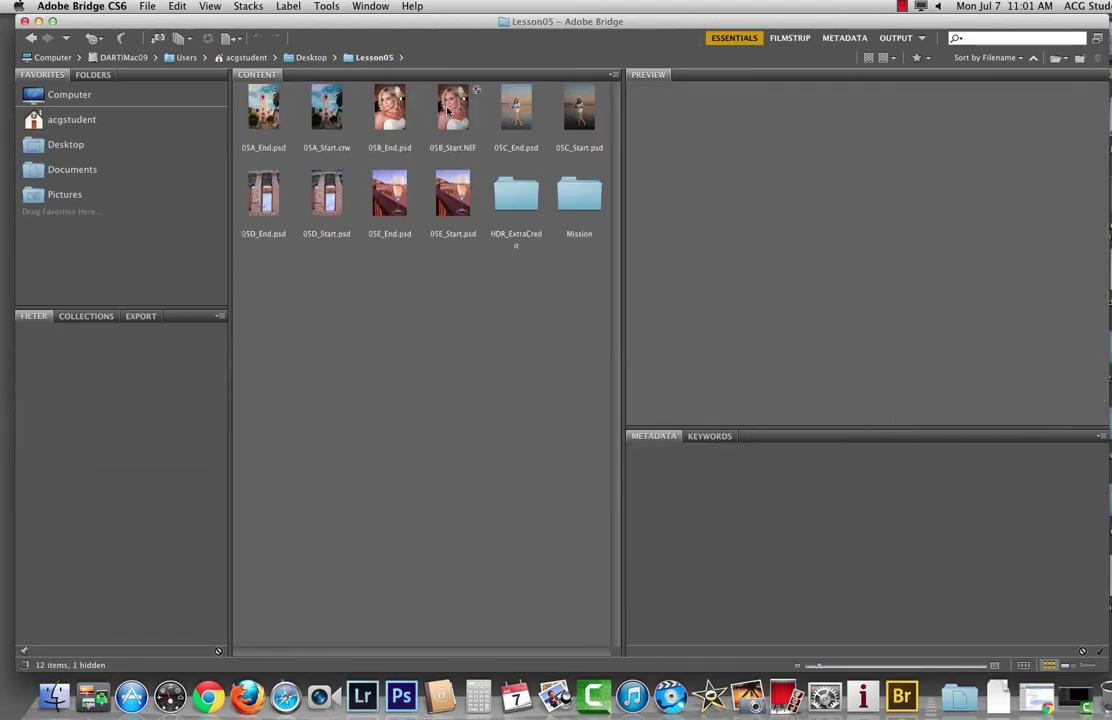
click(349, 146)
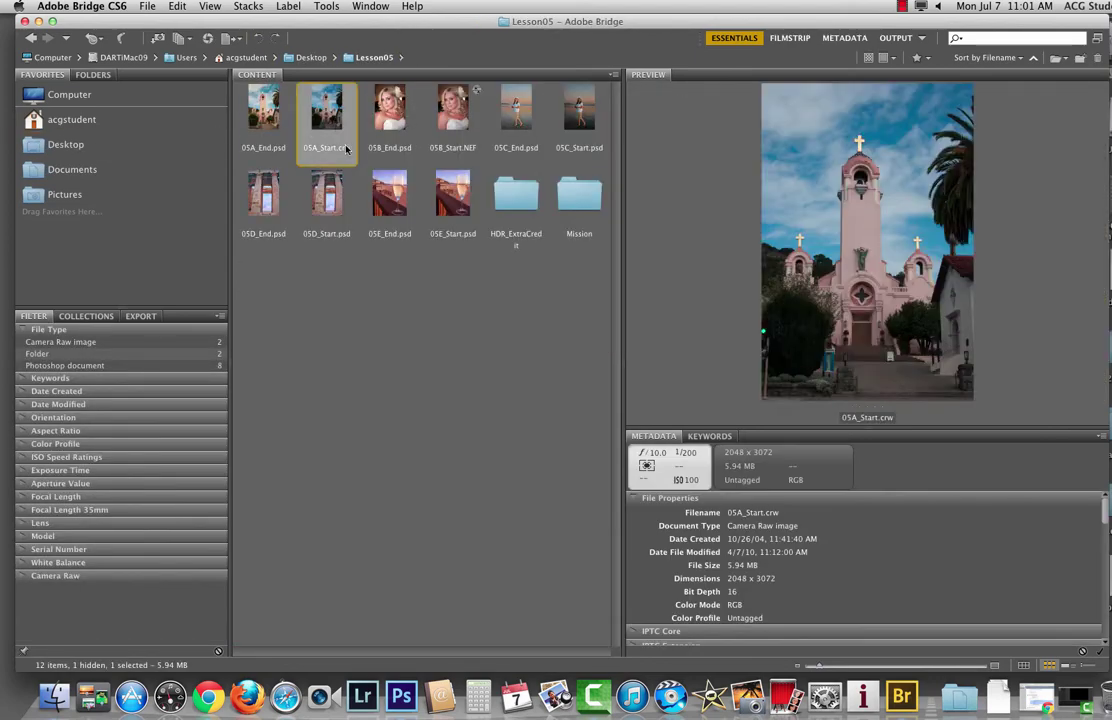
click(463, 149)
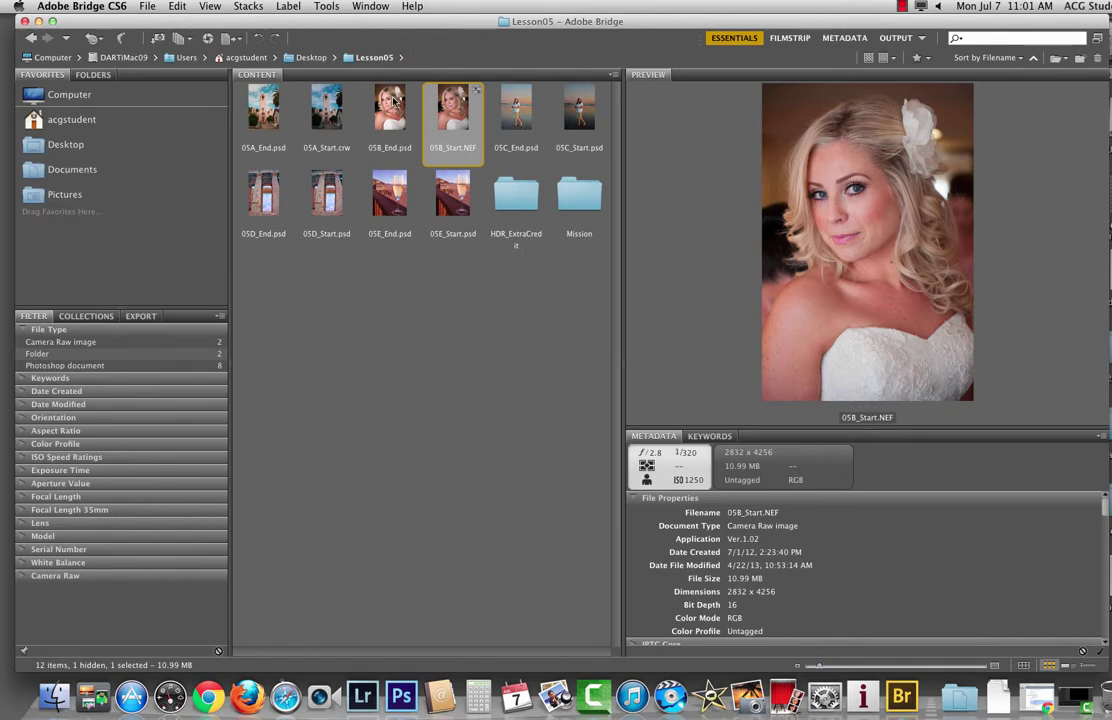
click(324, 105)
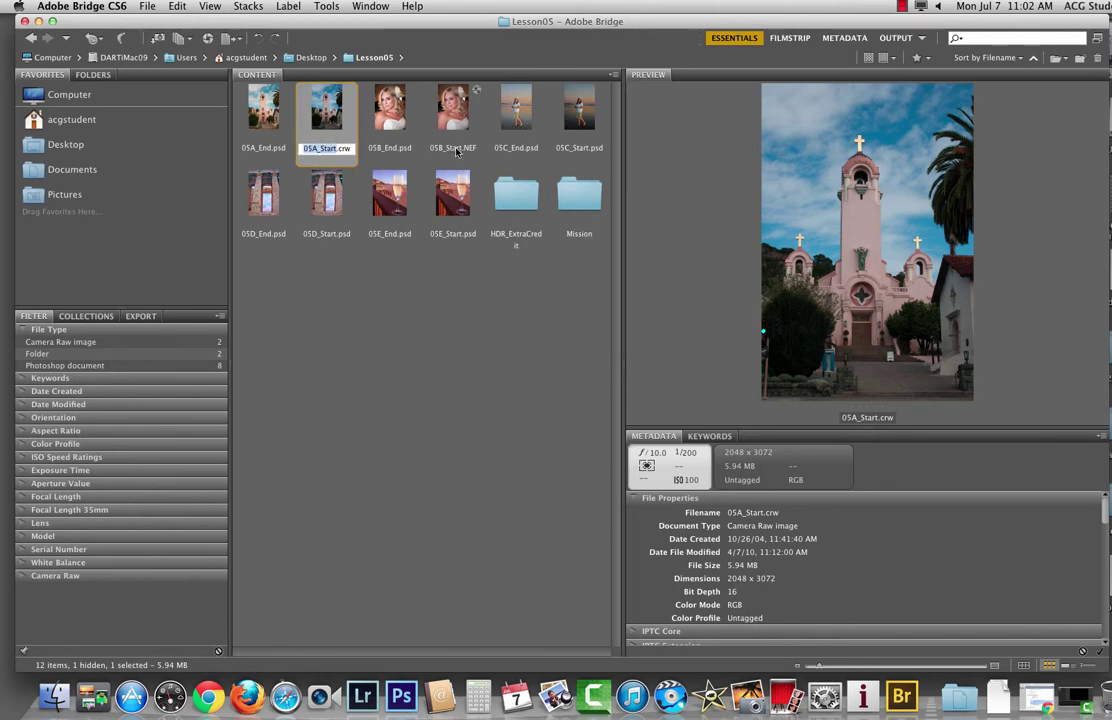
key(Right)
key(Right)
Return to the 132_EX4_specialFX folder and widen the Bridge window slightly.
click(311, 58)
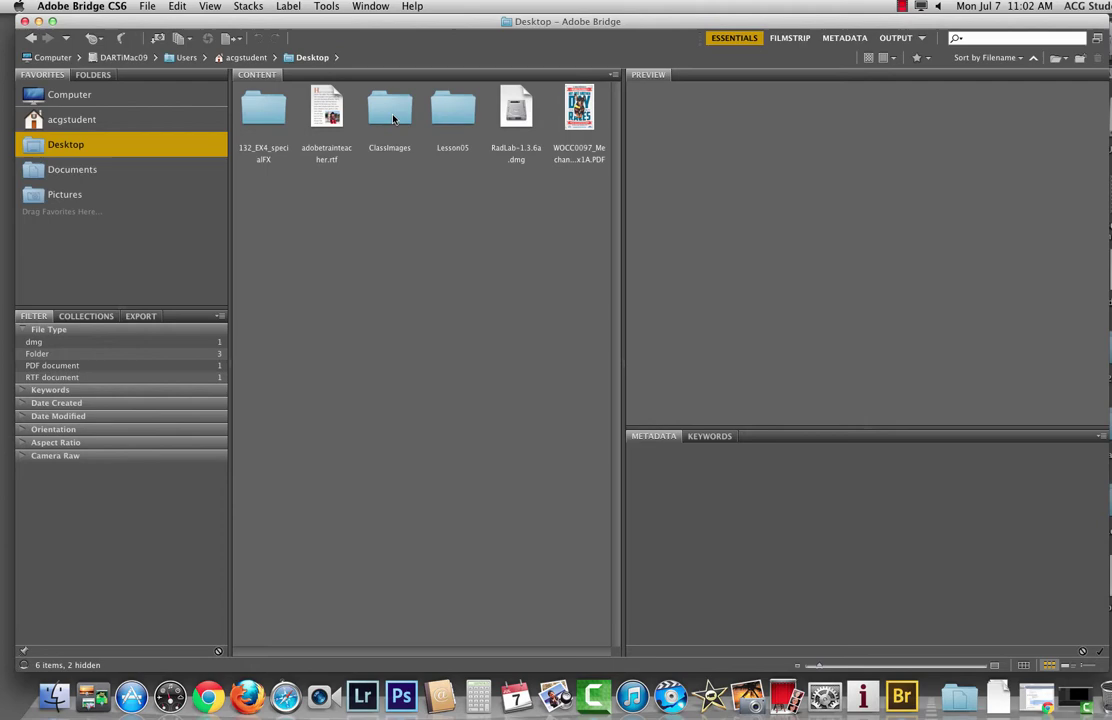
double_click(270, 115)
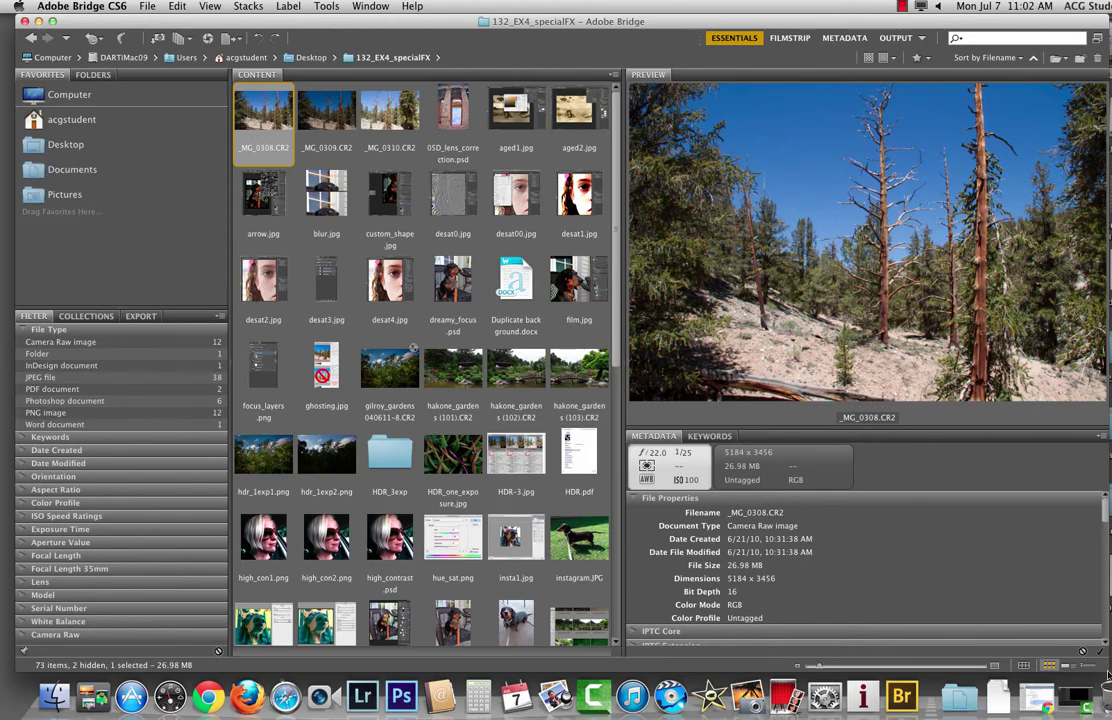
drag(1105, 676, 1107, 678)
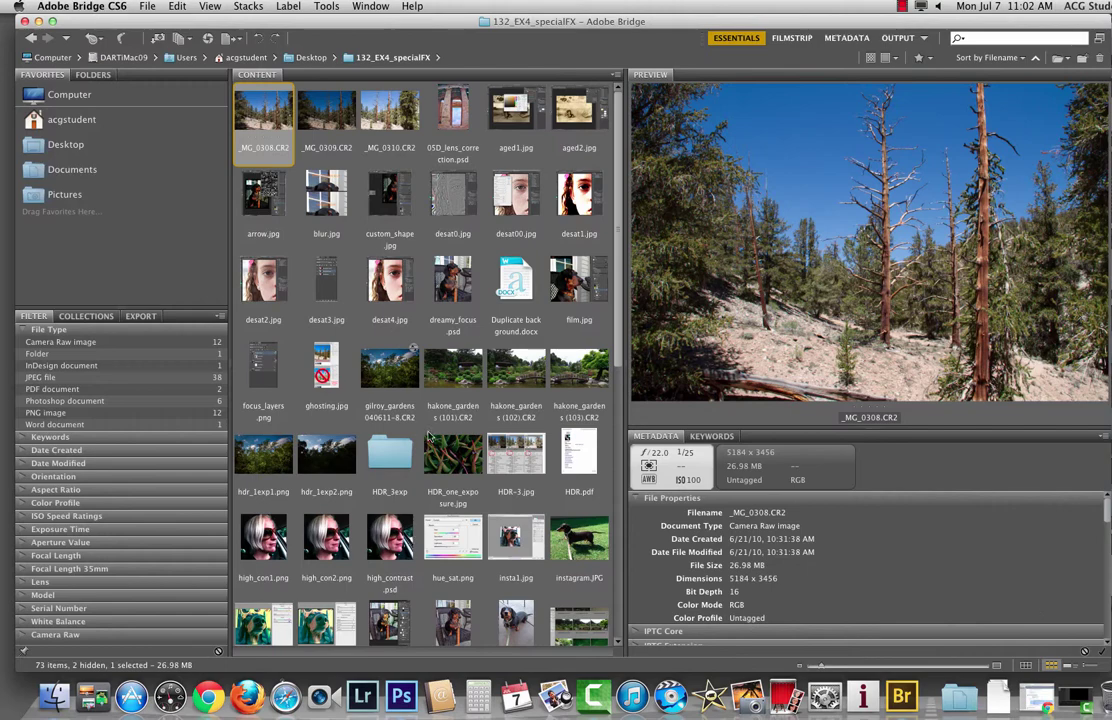
Open _MG_0309.CR2 in Camera Raw and maximize its window to fill the screen.
double_click(298, 118)
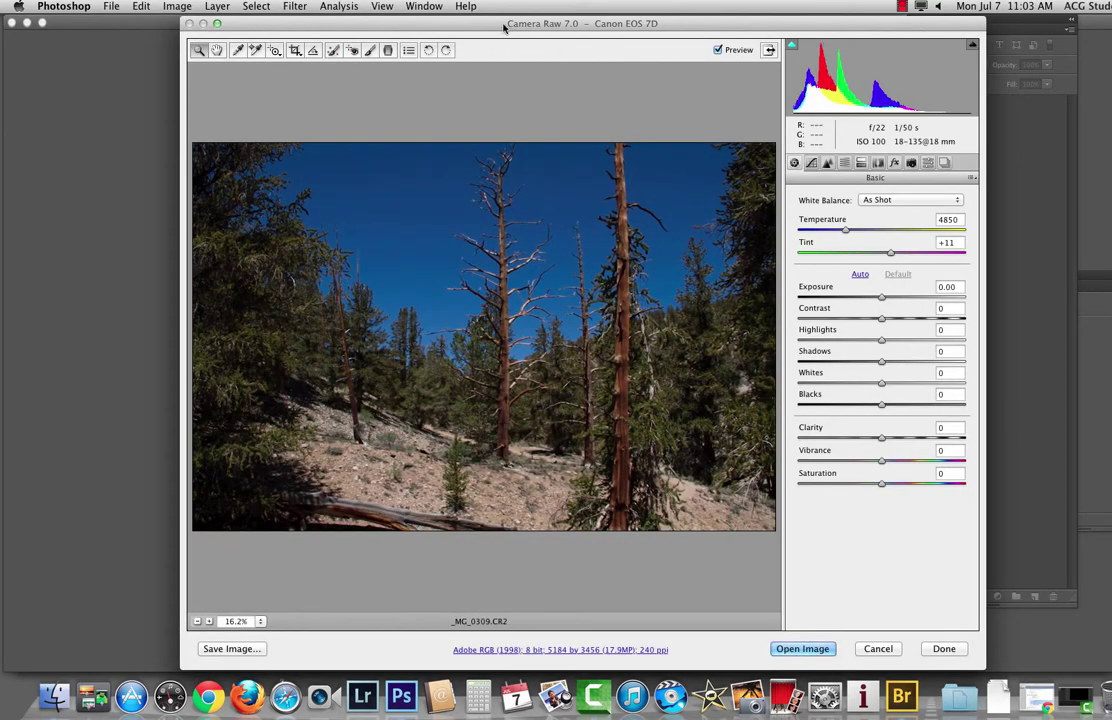
click(217, 23)
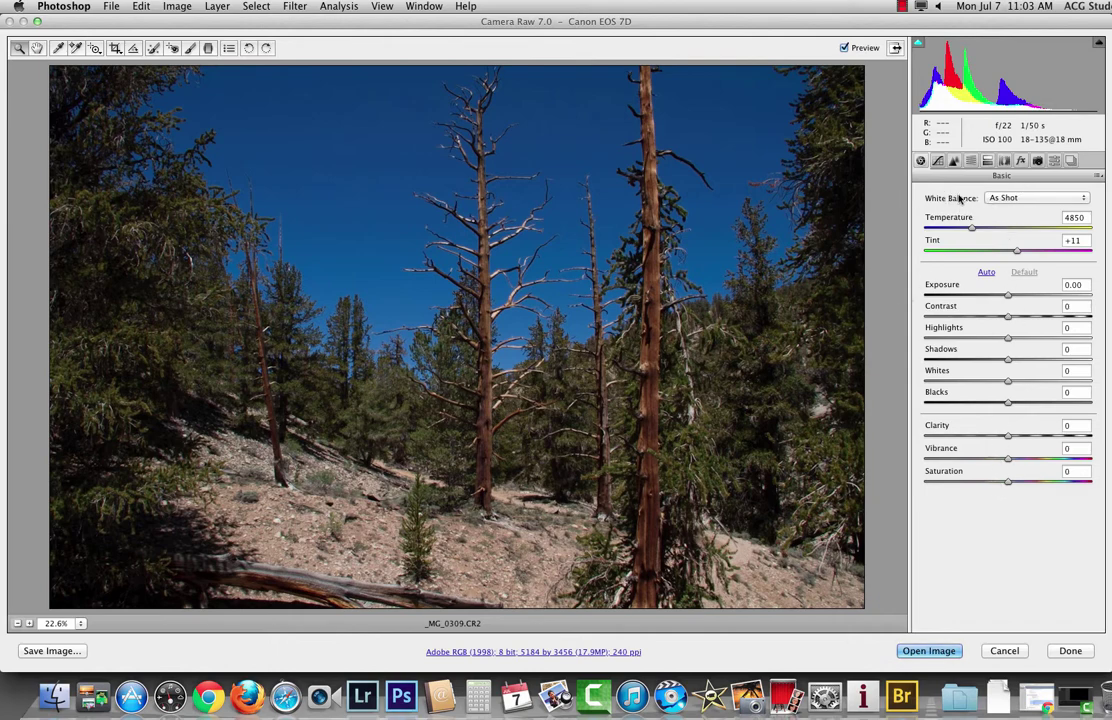
Try the Auto, As Shot, Daylight, Cloudy and Shade white balance presets.
click(1003, 198)
click(1005, 209)
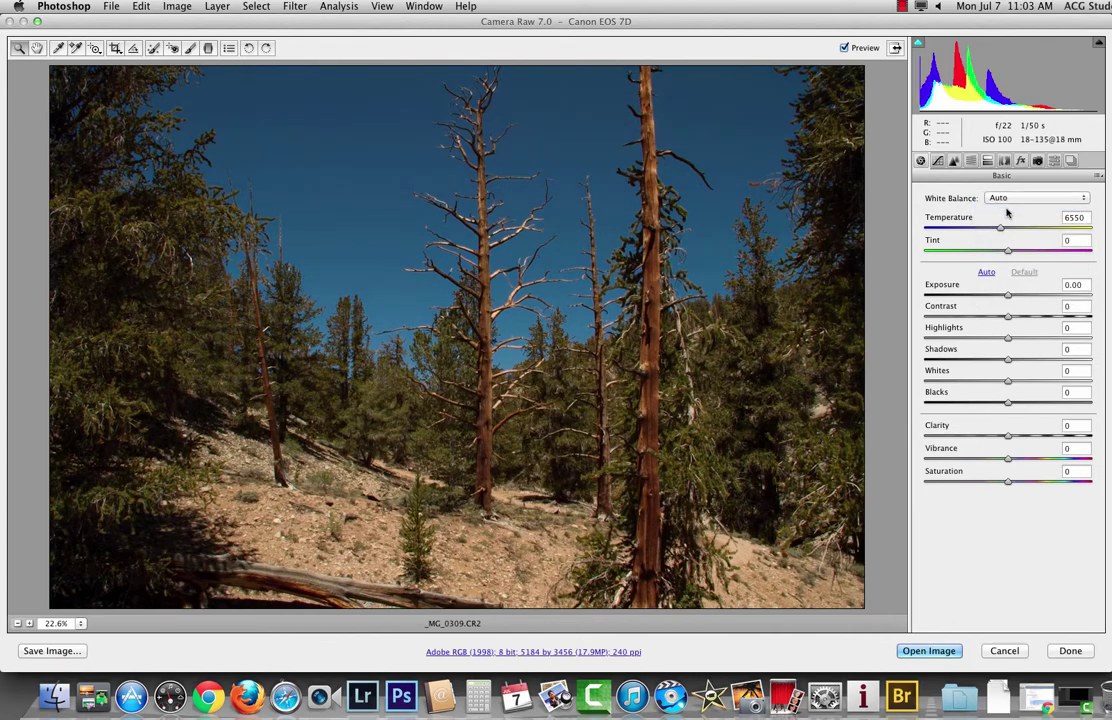
click(1002, 198)
click(1000, 188)
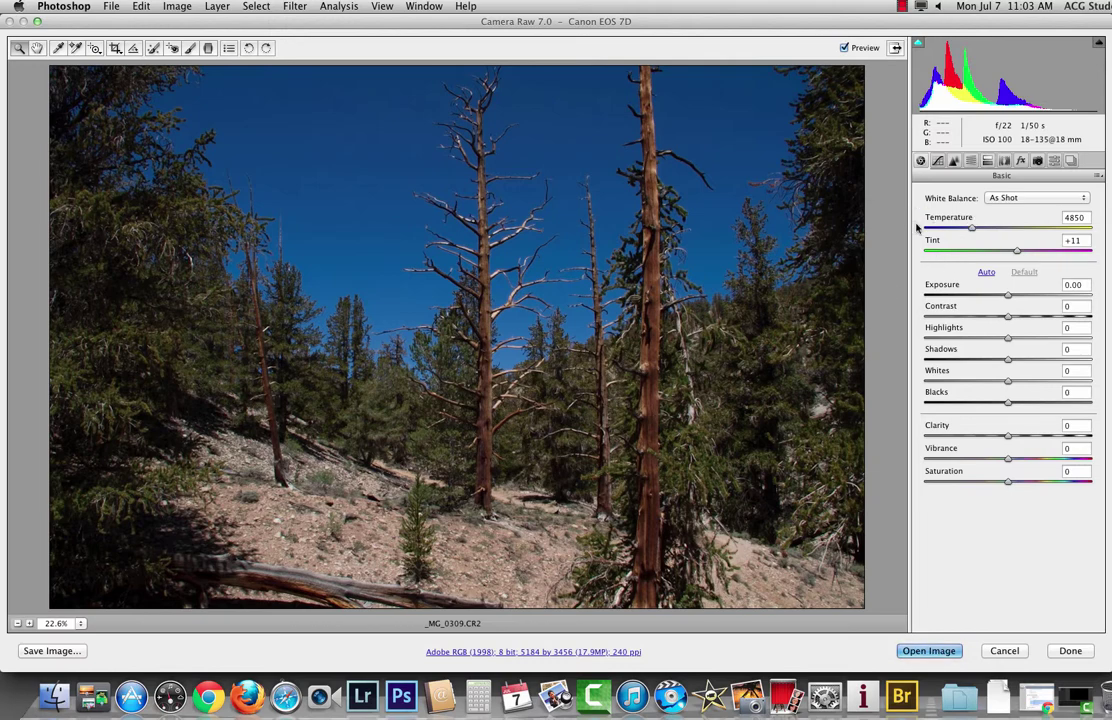
click(997, 199)
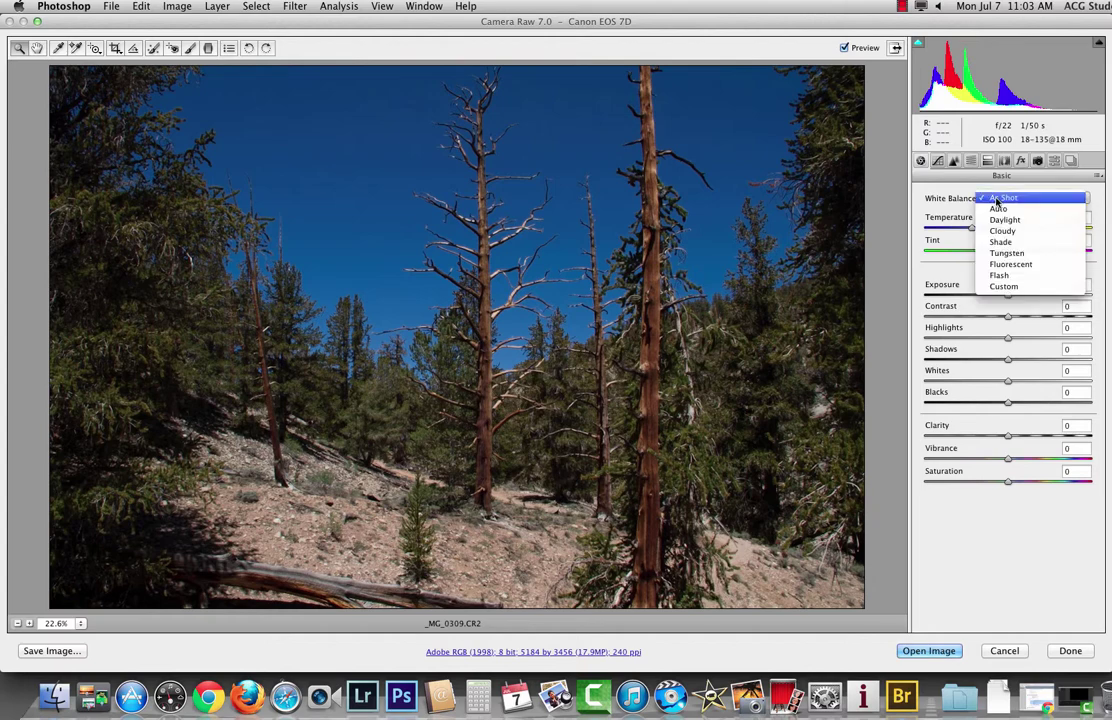
click(997, 210)
click(997, 205)
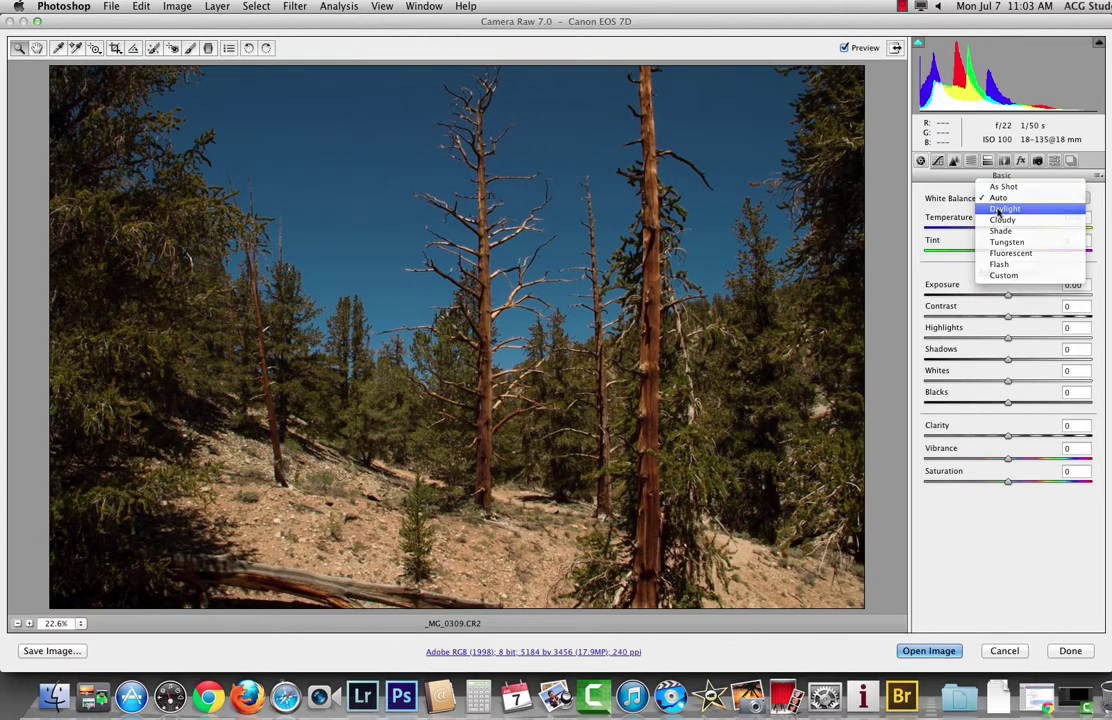
click(1004, 209)
click(996, 204)
click(1000, 209)
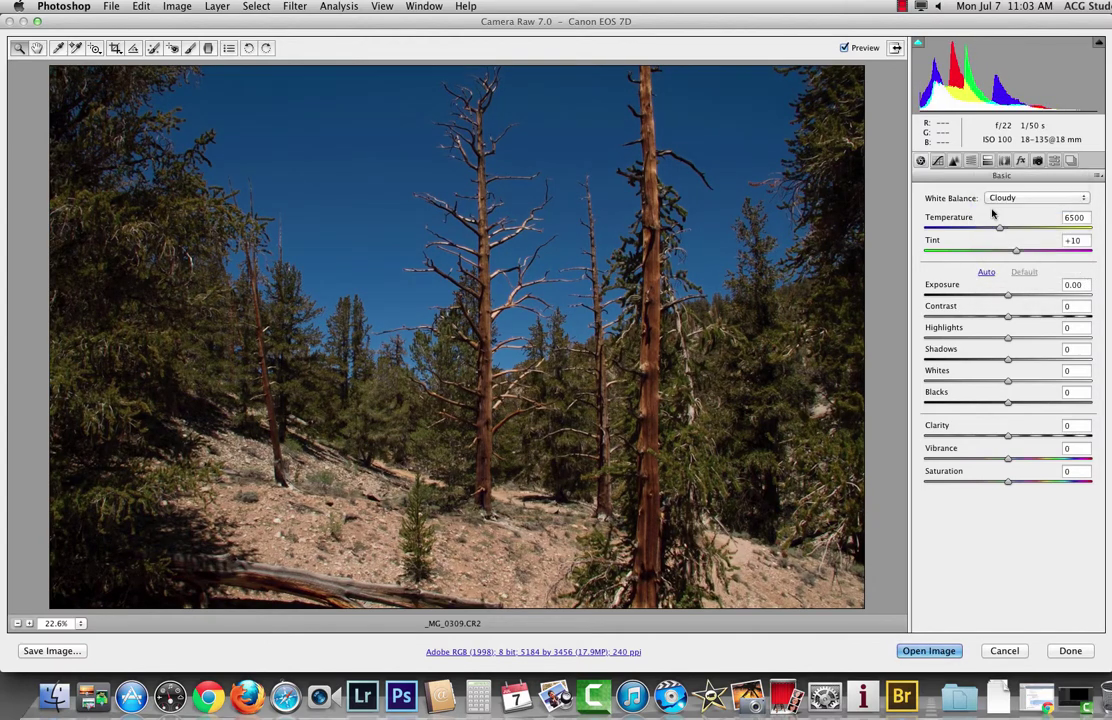
click(997, 203)
click(999, 208)
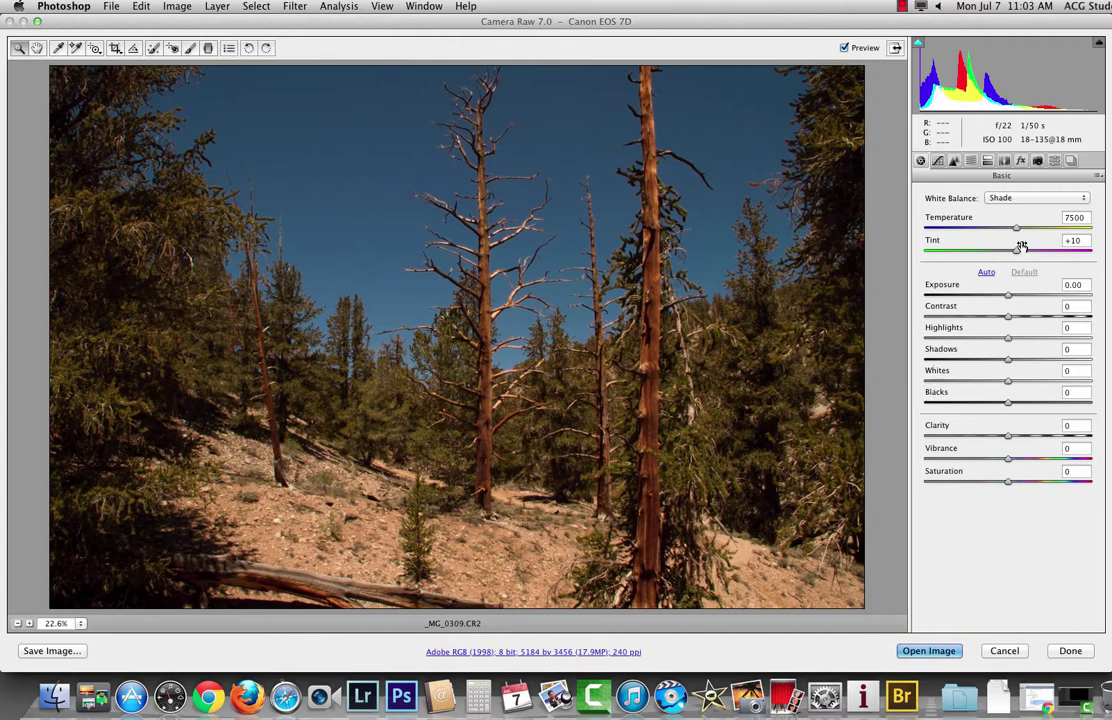
Start from Auto white balance and cool Temperature slightly to 6450.
drag(1016, 228, 1009, 258)
click(1037, 197)
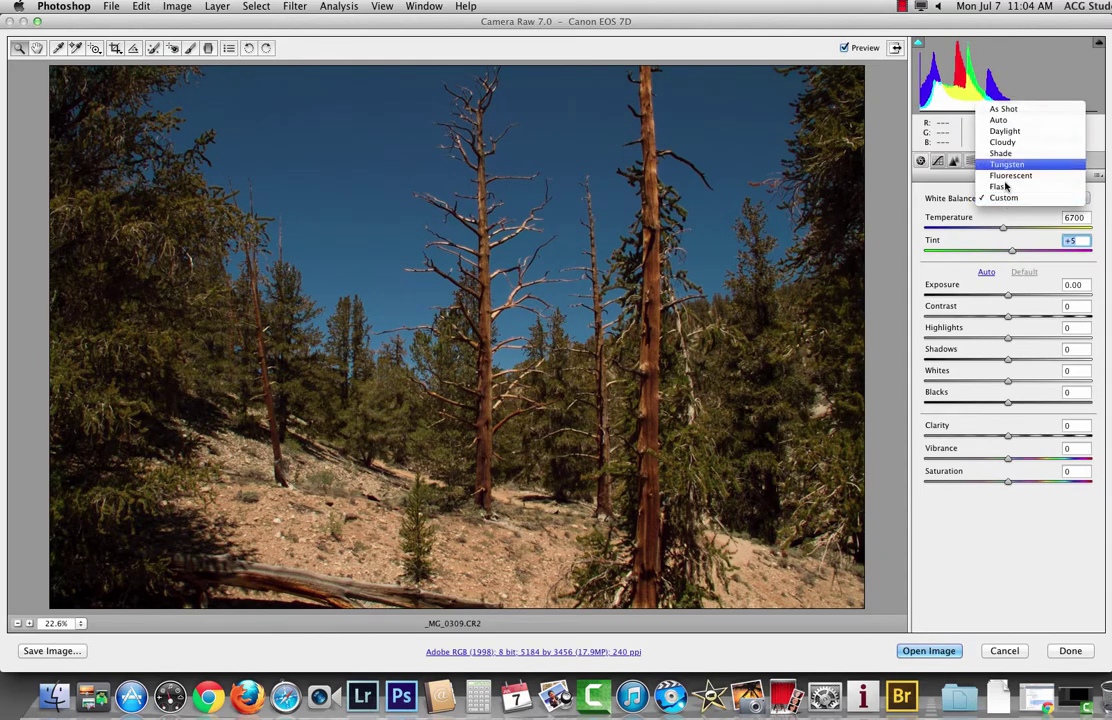
click(1015, 110)
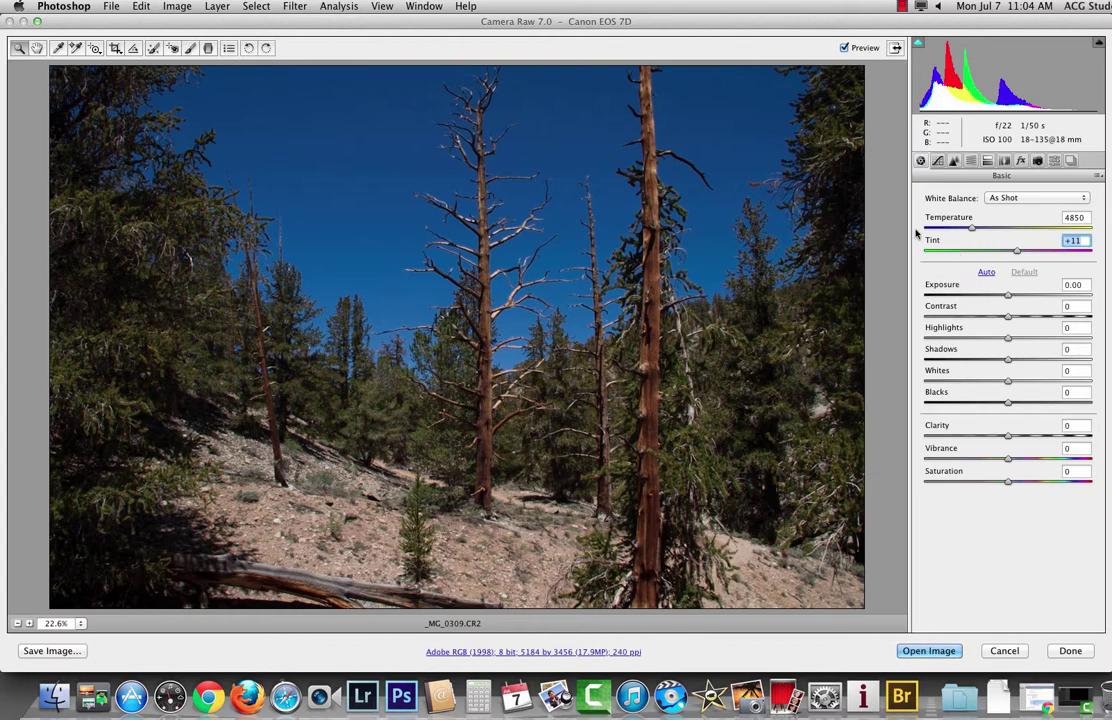
click(1001, 199)
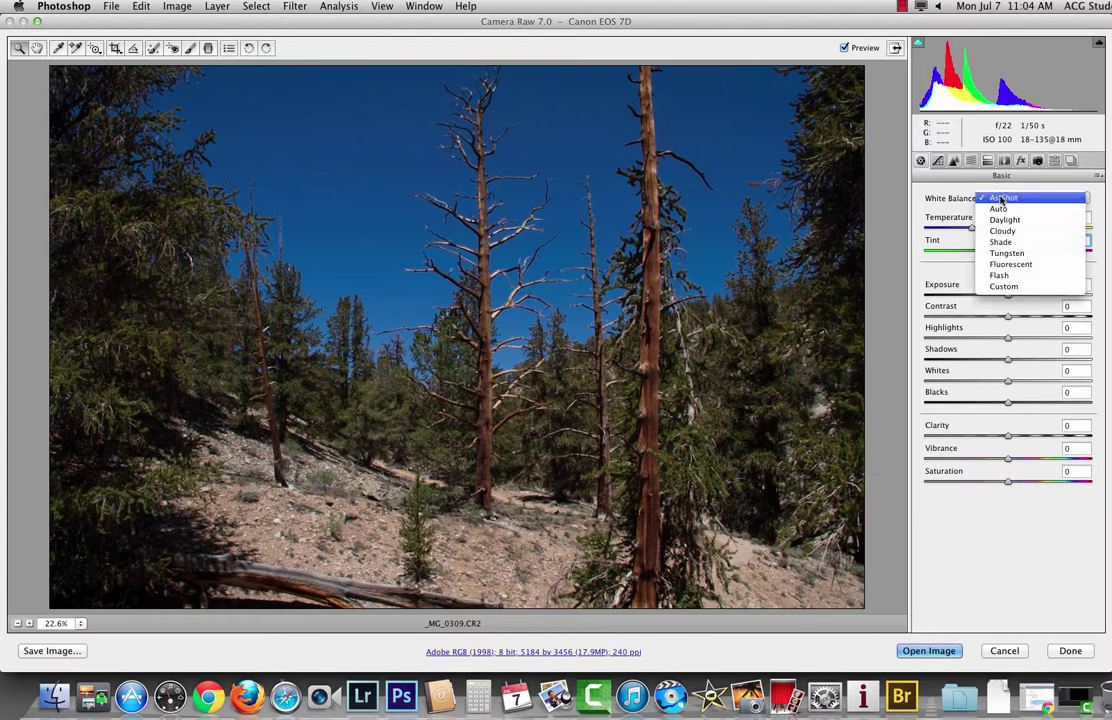
click(999, 209)
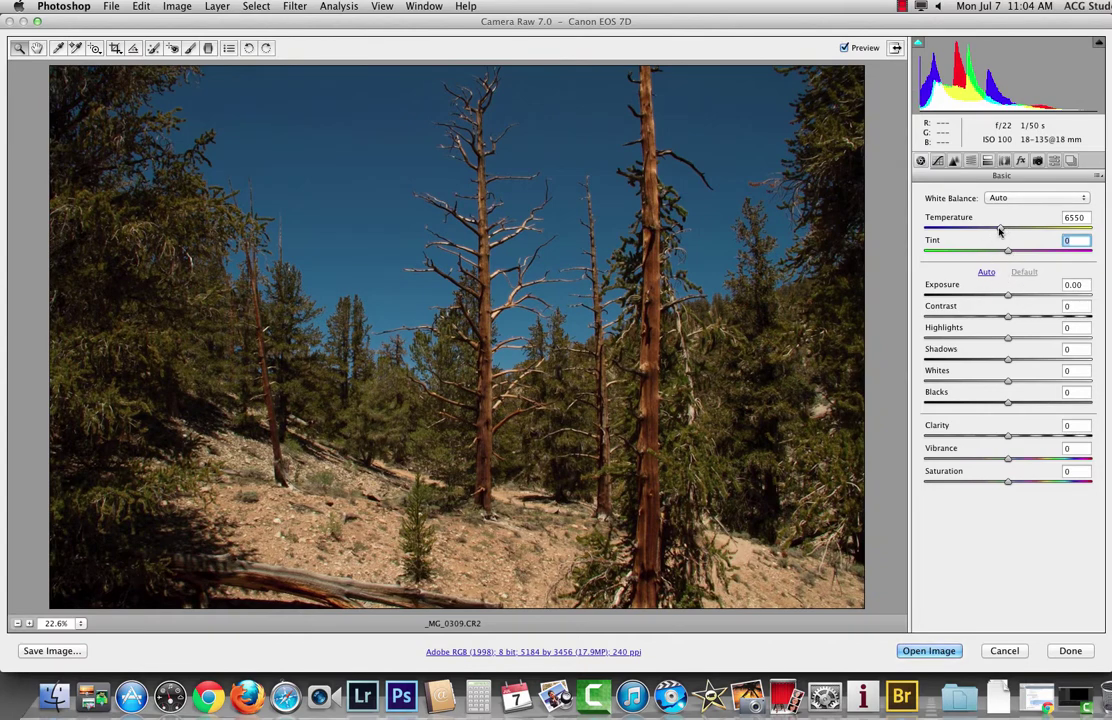
mouse_move(999, 230)
mouse_down()
mouse_move(1017, 232)
mouse_move(993, 235)
mouse_up()
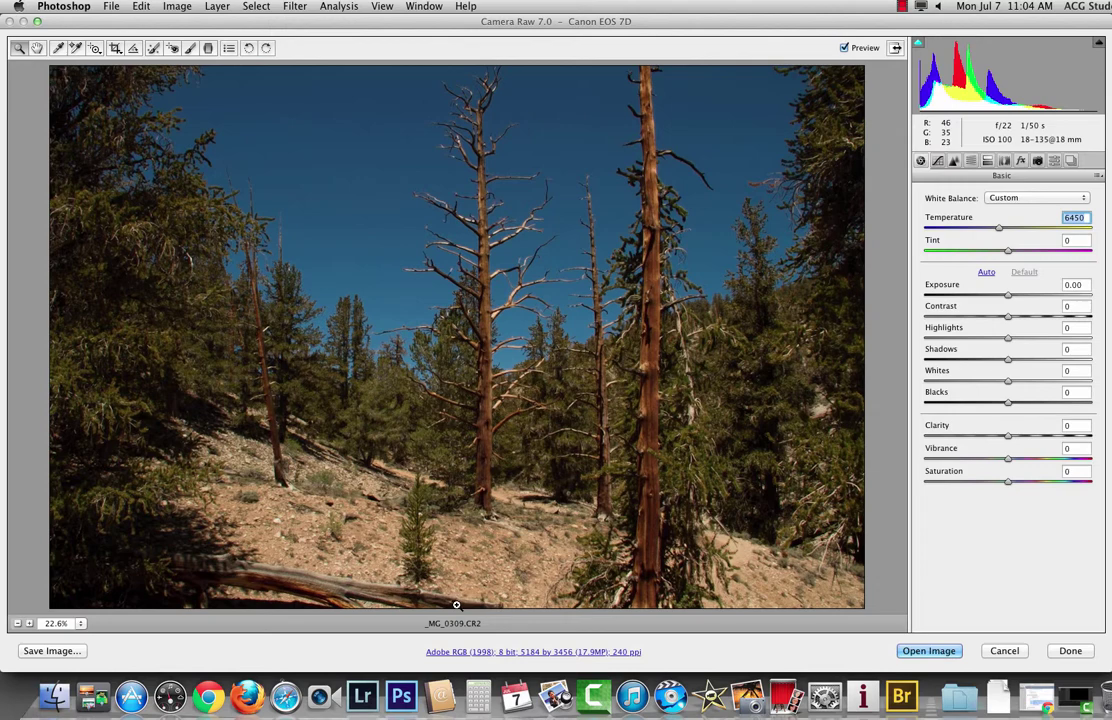
Zoom in on the small dry bush on the hillside, then zoom back out and pan.
click(481, 548)
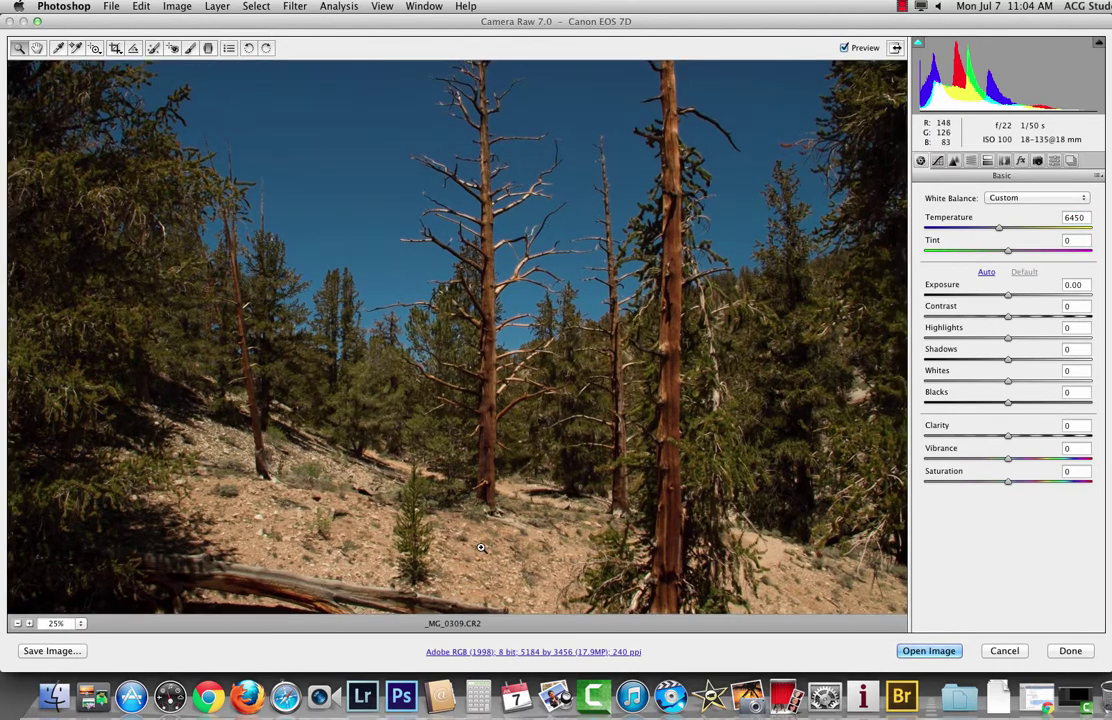
click(485, 540)
click(489, 531)
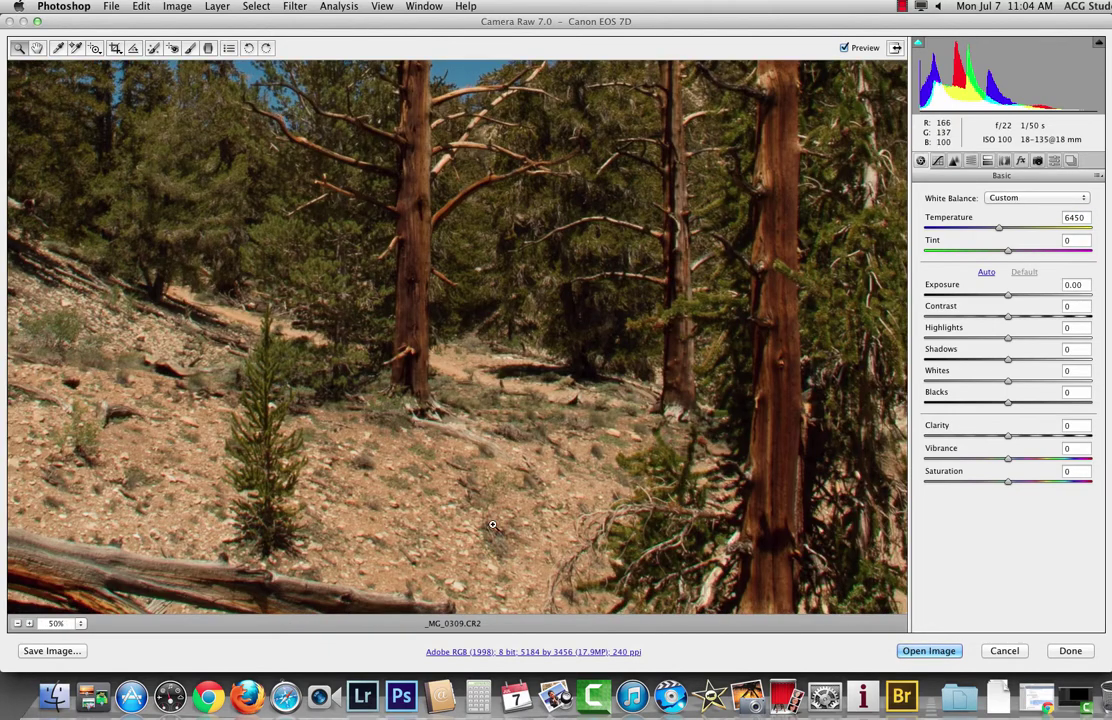
click(492, 524)
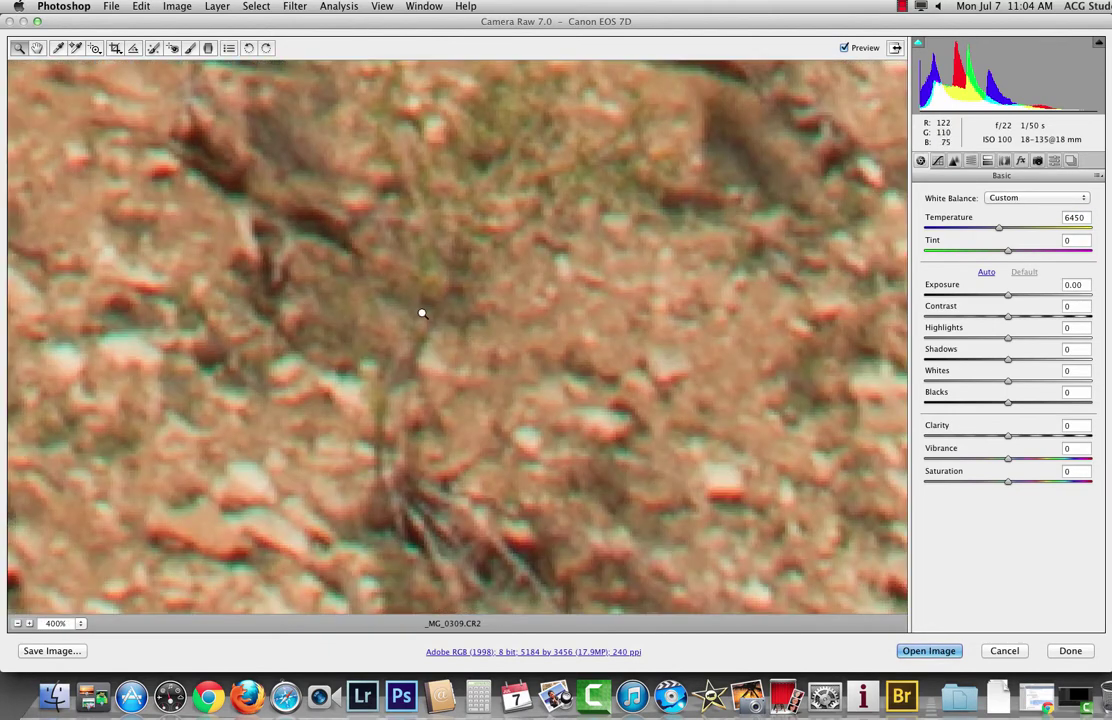
alt+click(446, 379)
alt+click(446, 378)
alt+click(440, 370)
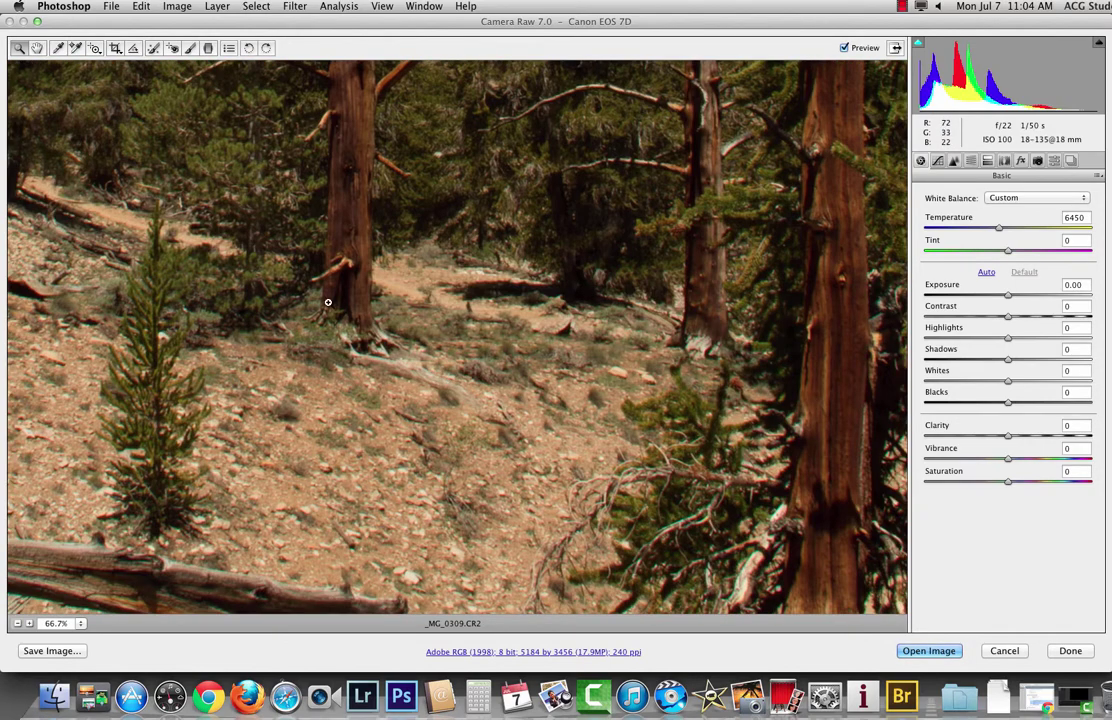
drag(327, 302, 351, 384)
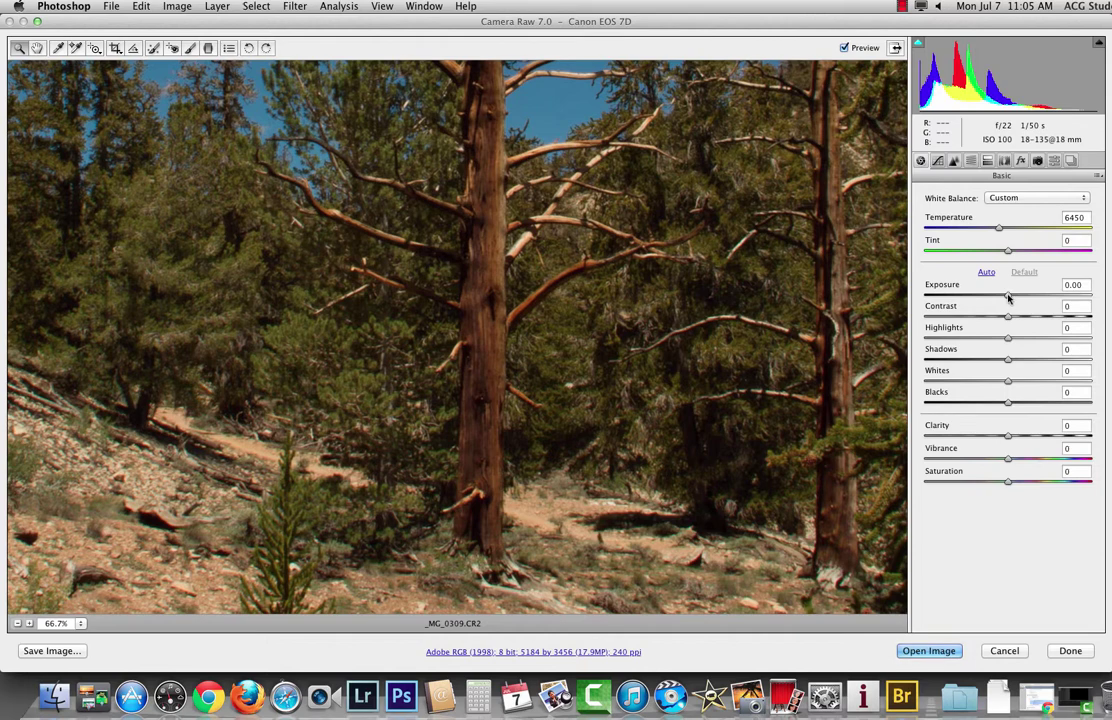
Try darker Exposure values, fit the photo in view, and settle Exposure at +0.10.
drag(1008, 297, 975, 298)
key(super+minus)
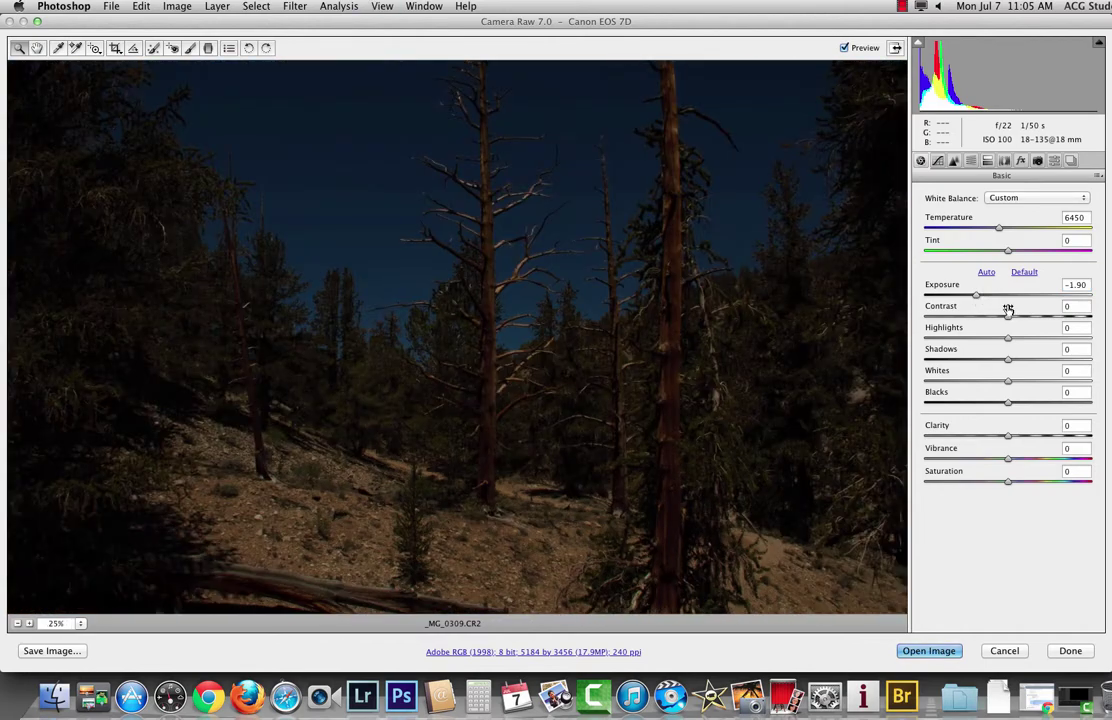
key(super+minus)
key(super+minus)
key(super+minus)
drag(976, 296, 1003, 300)
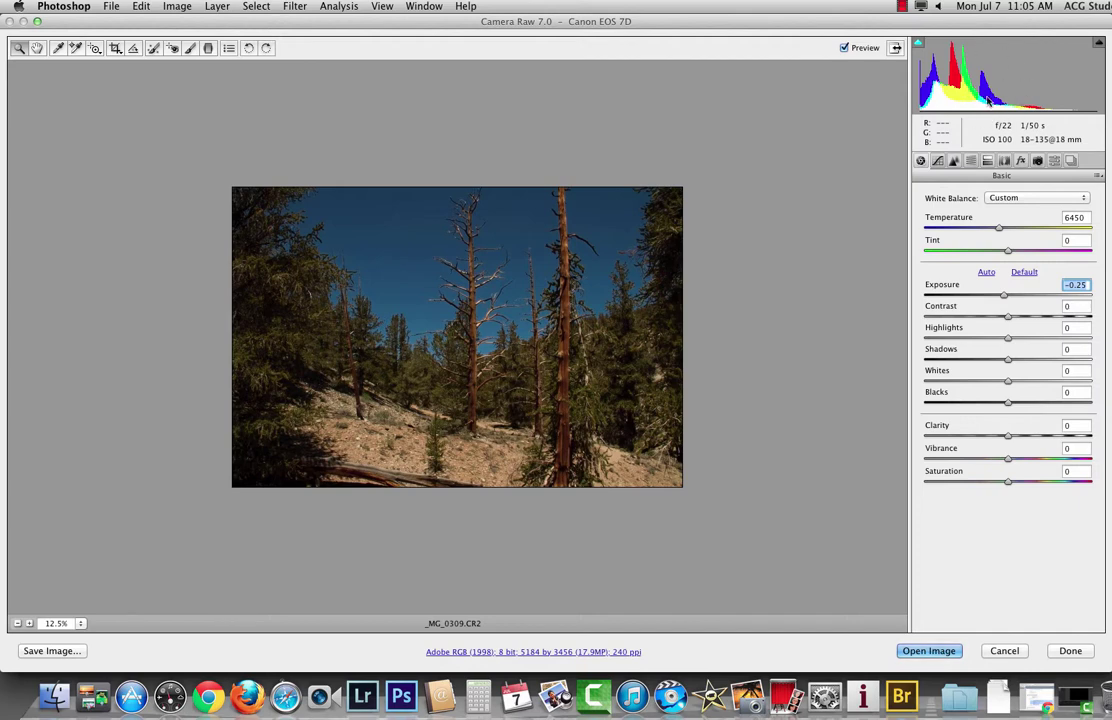
click(83, 623)
click(105, 541)
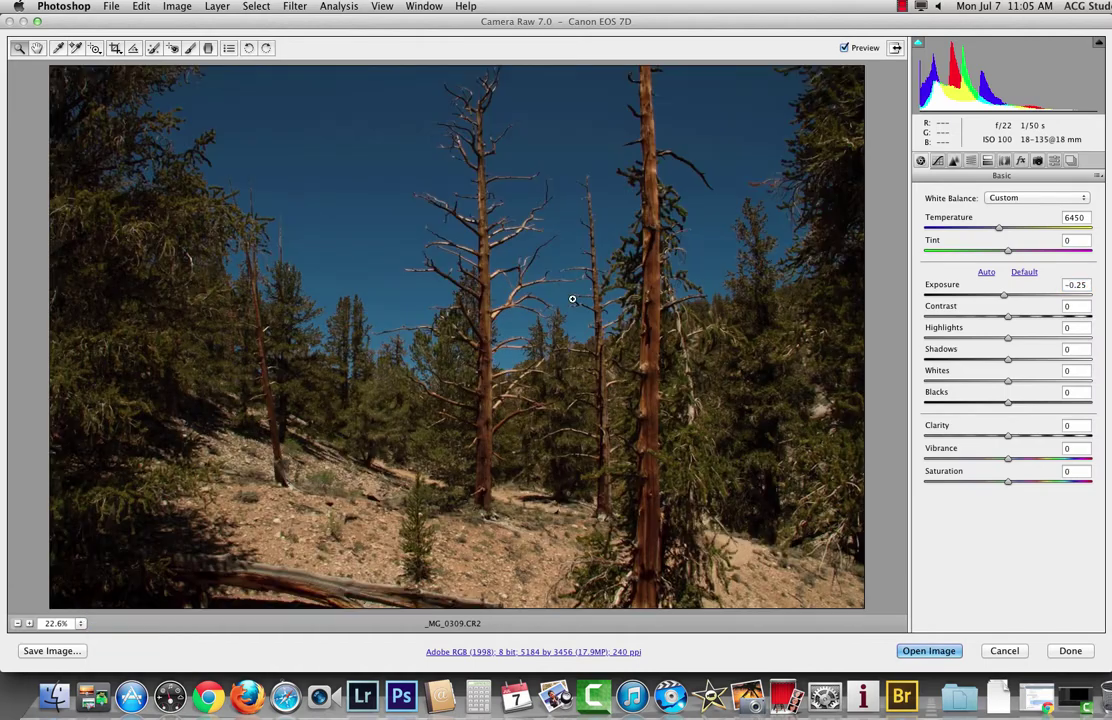
mouse_move(1005, 296)
mouse_down()
mouse_move(1025, 296)
mouse_move(1009, 298)
mouse_up()
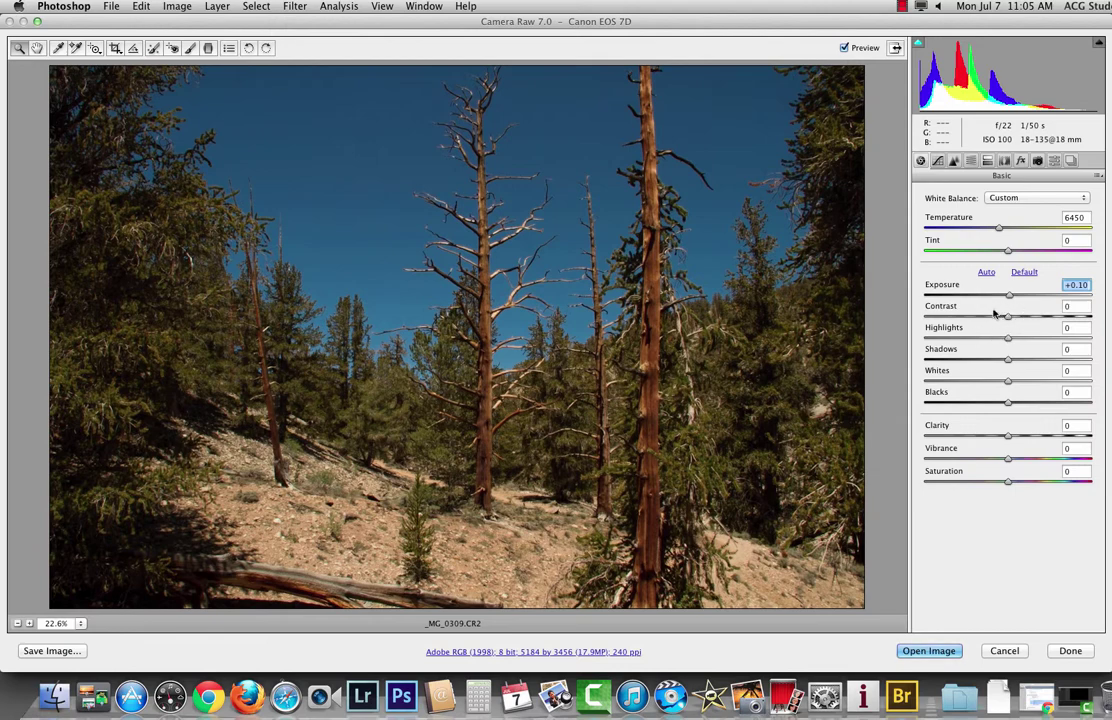
click(952, 164)
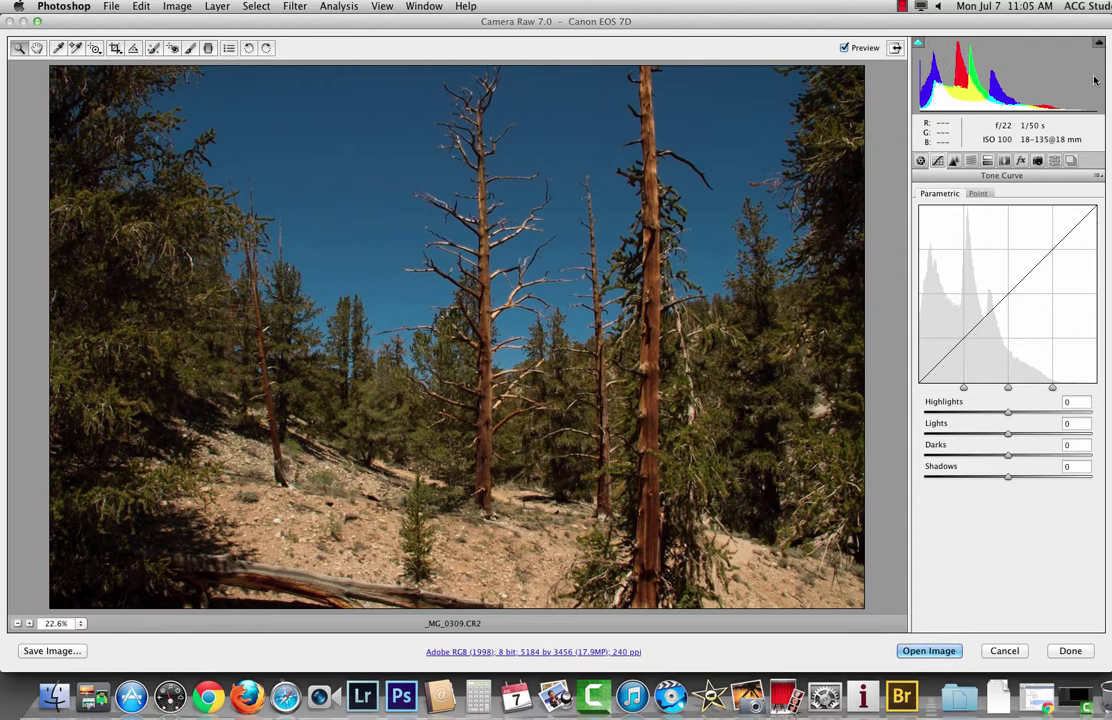
click(977, 193)
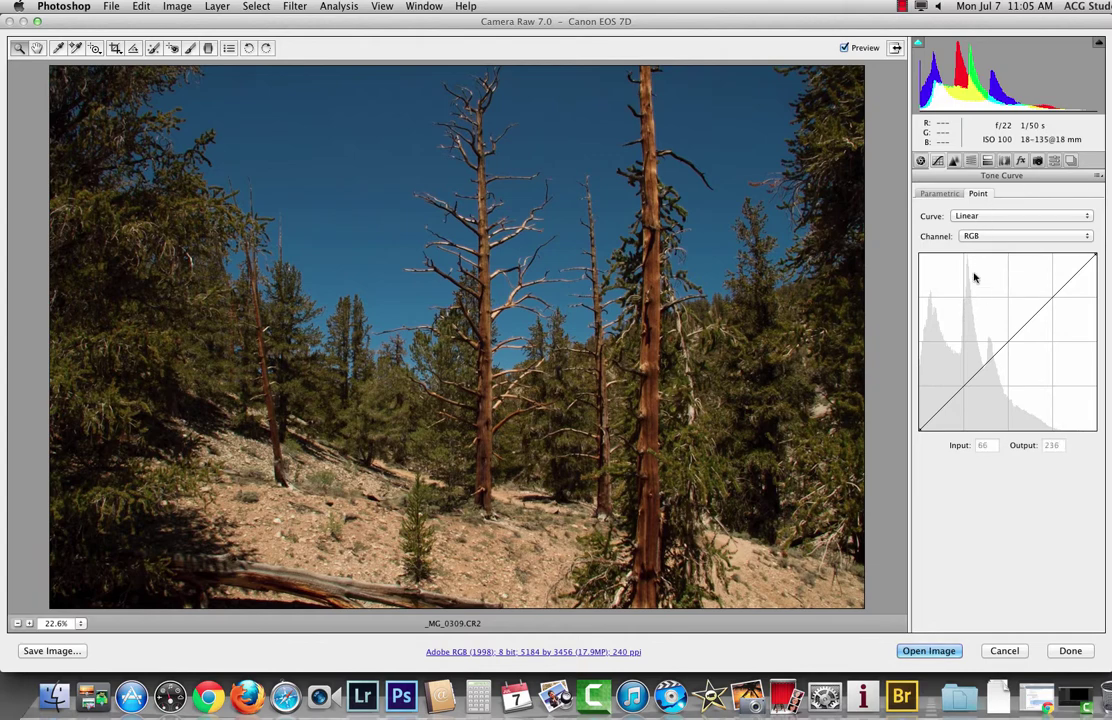
click(967, 217)
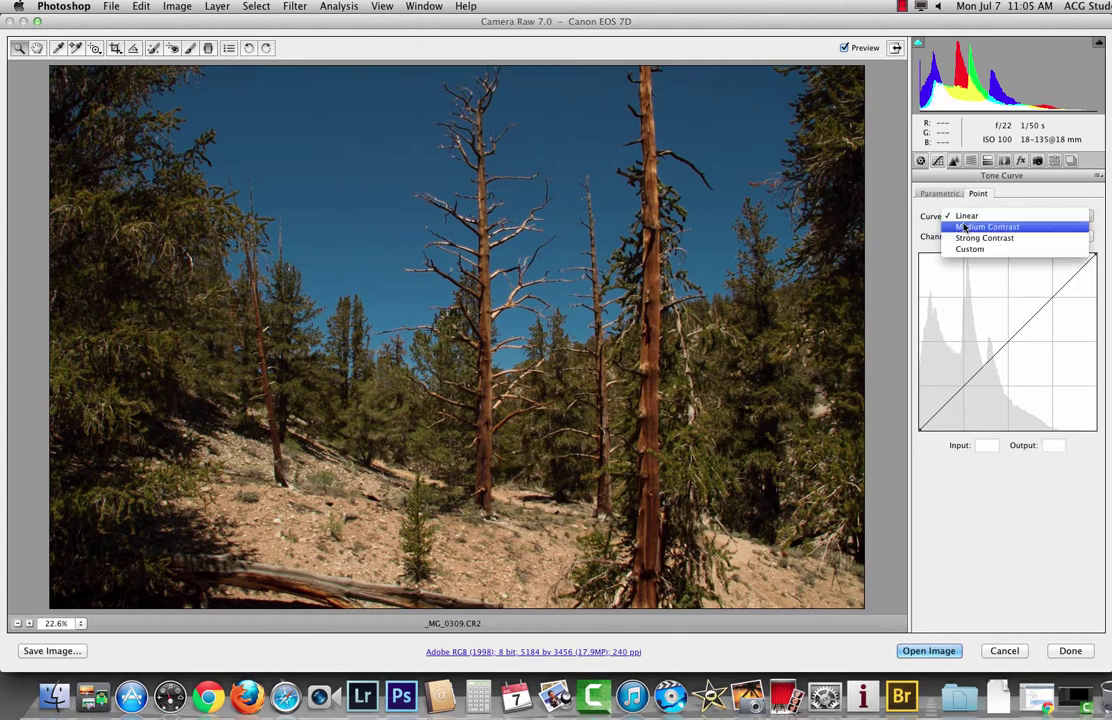
click(965, 228)
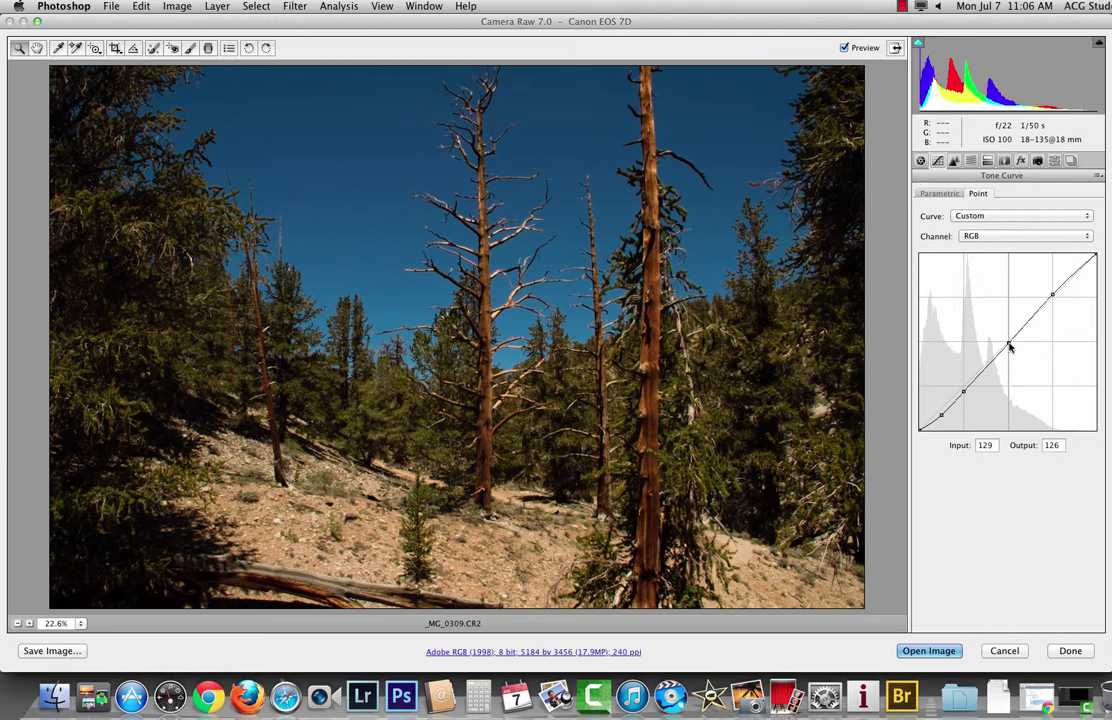
mouse_move(1012, 347)
mouse_down()
mouse_move(997, 320)
mouse_move(1018, 340)
mouse_move(1003, 330)
mouse_move(1015, 360)
mouse_up()
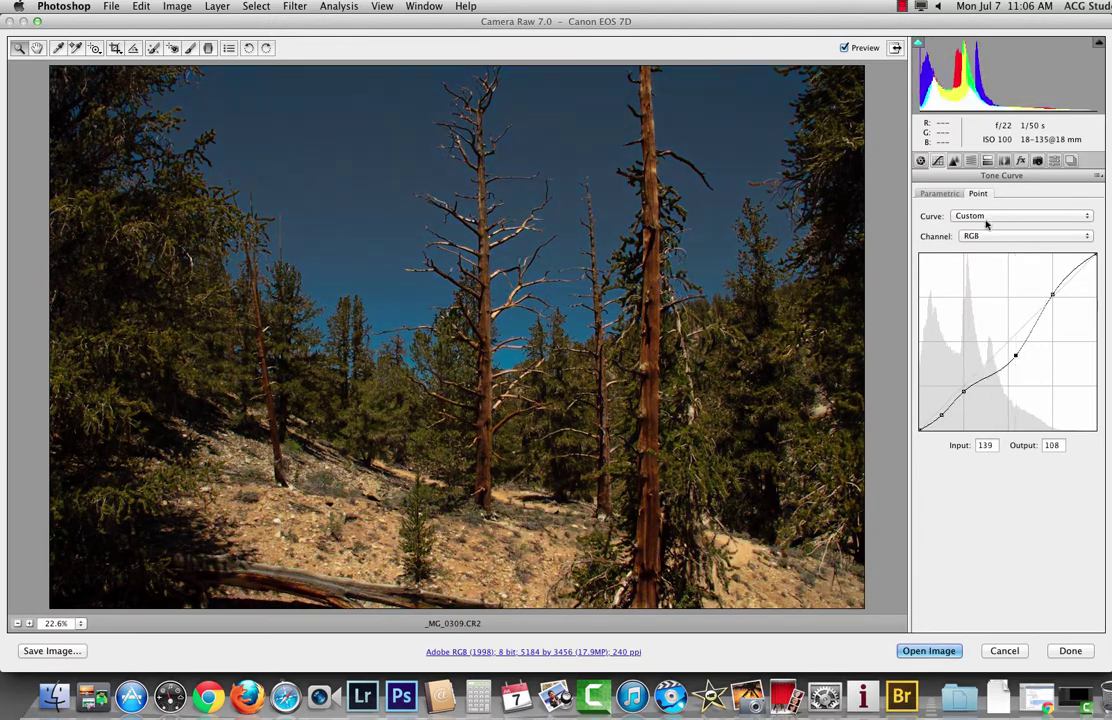
click(1020, 216)
click(970, 181)
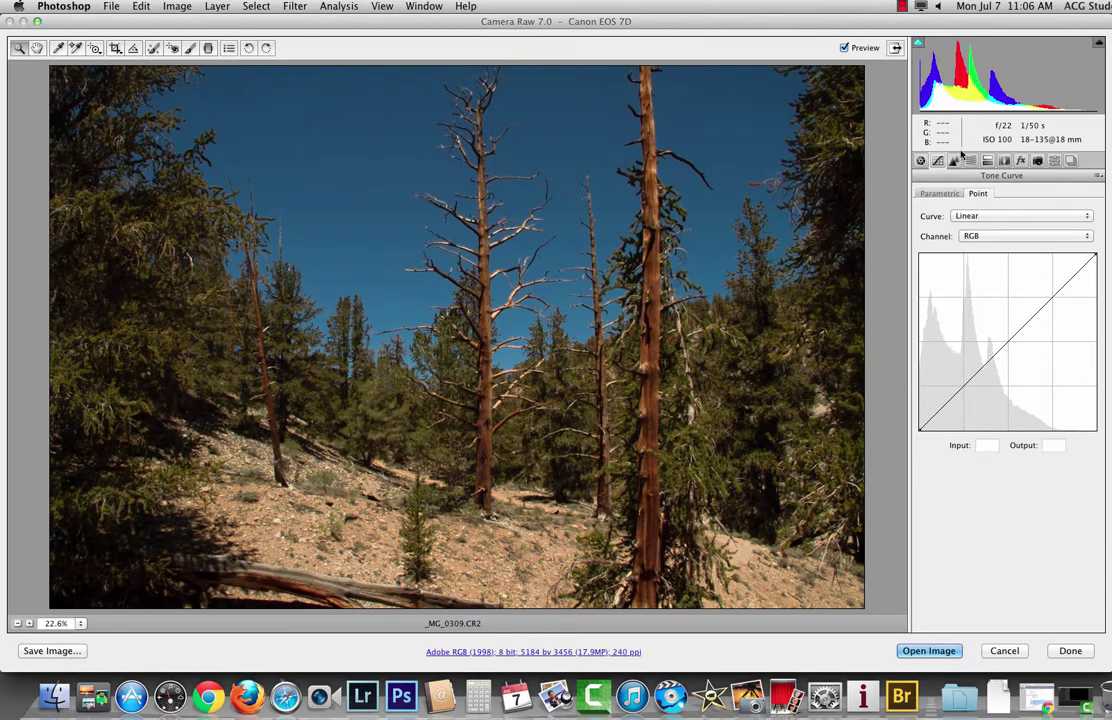
click(921, 160)
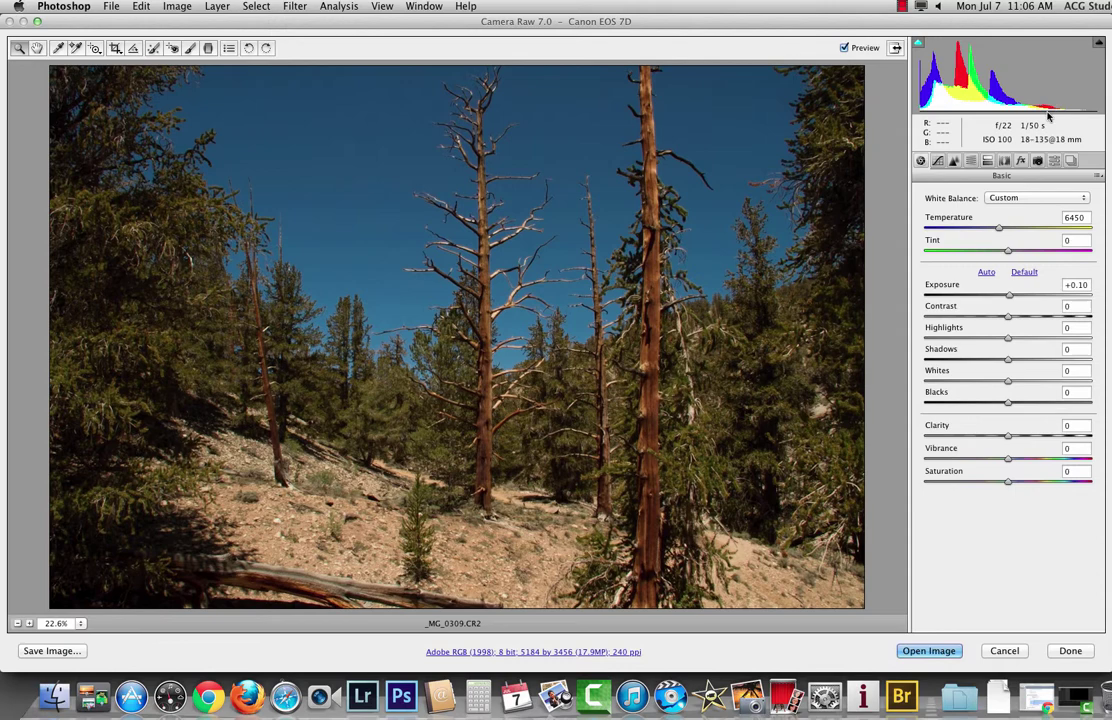
Try lower and higher Highlights values while zooming the preview out to 25%.
drag(1008, 338, 904, 337)
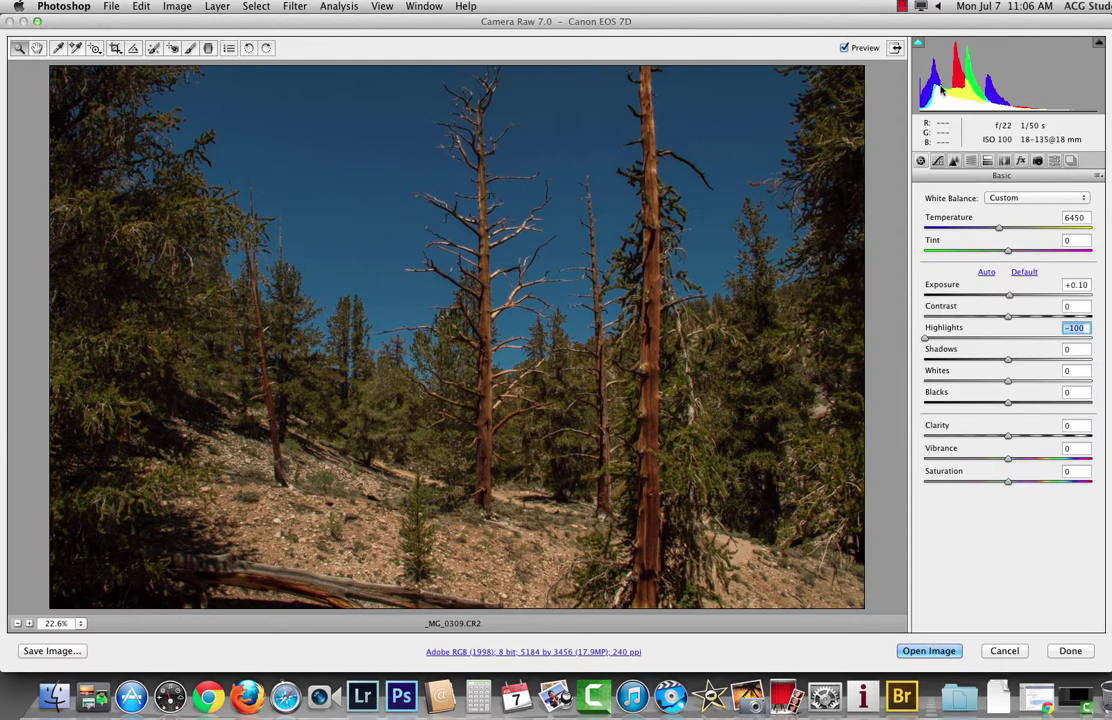
alt+click(843, 323)
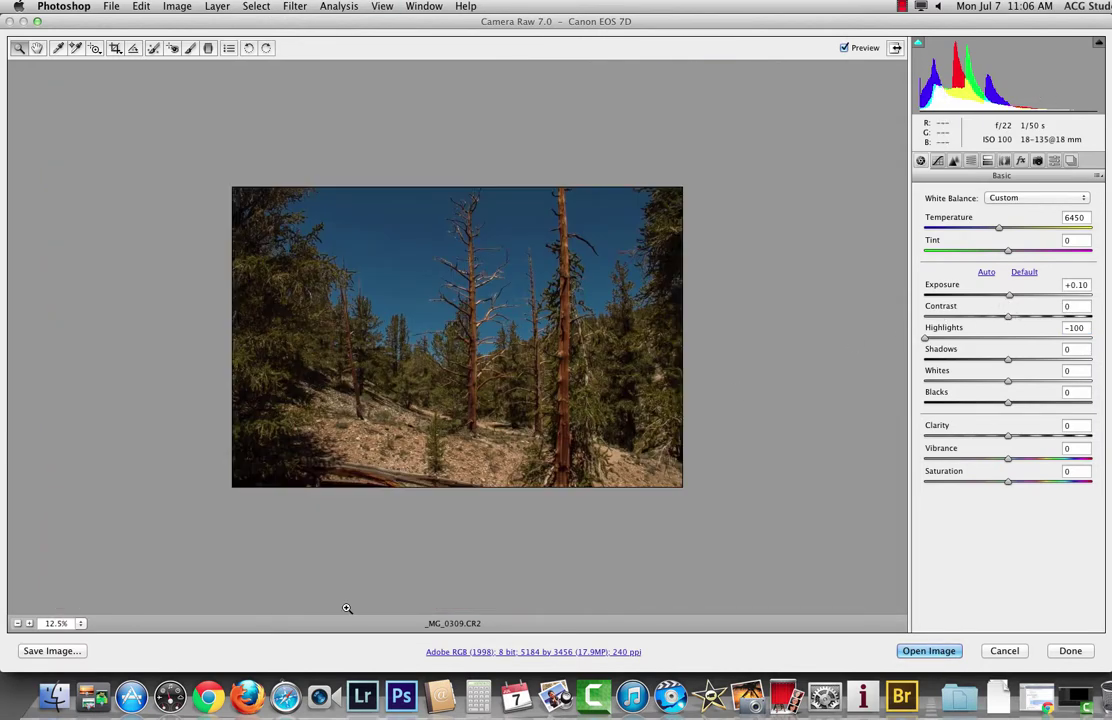
click(80, 623)
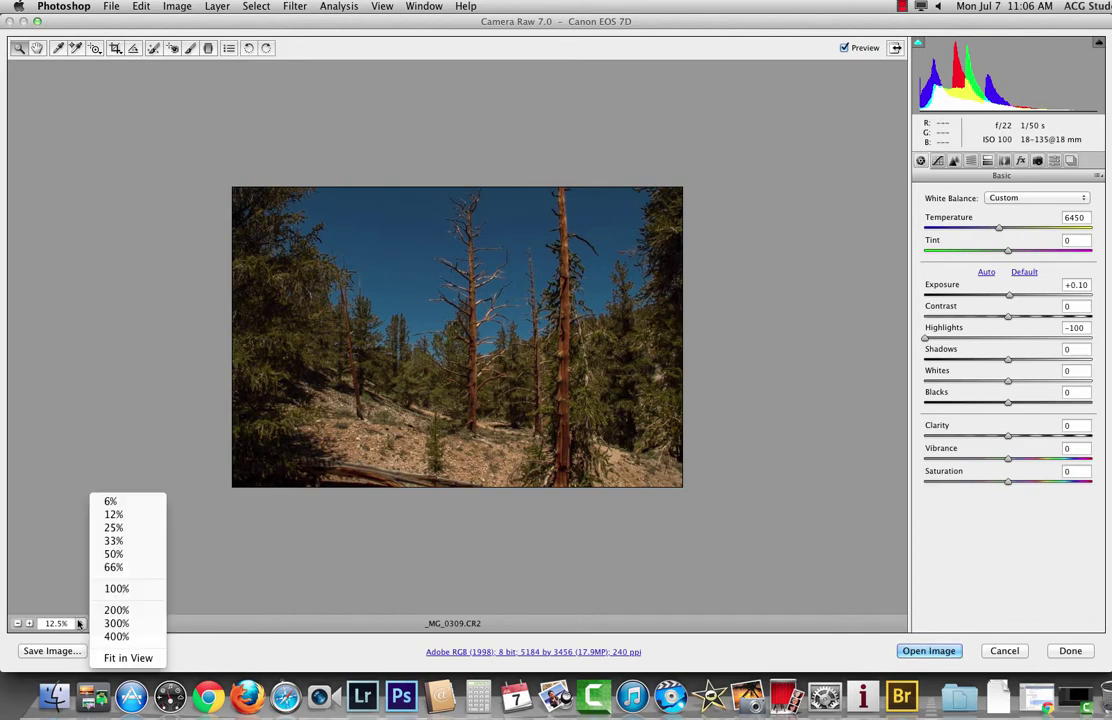
click(112, 554)
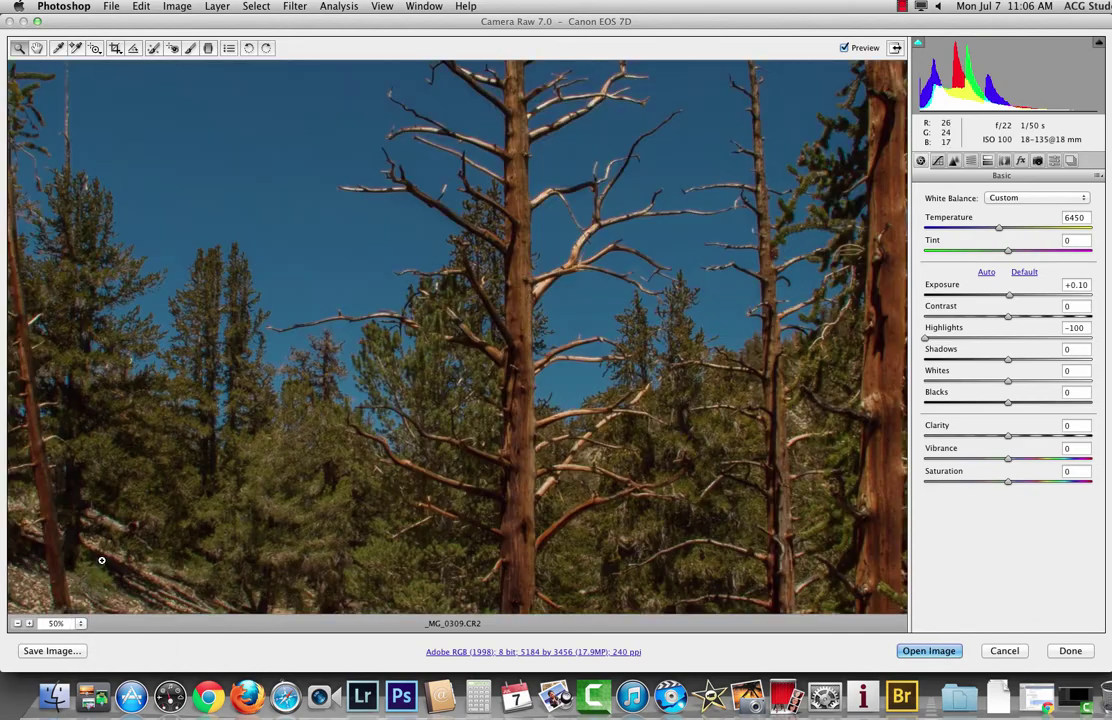
key(super+minus)
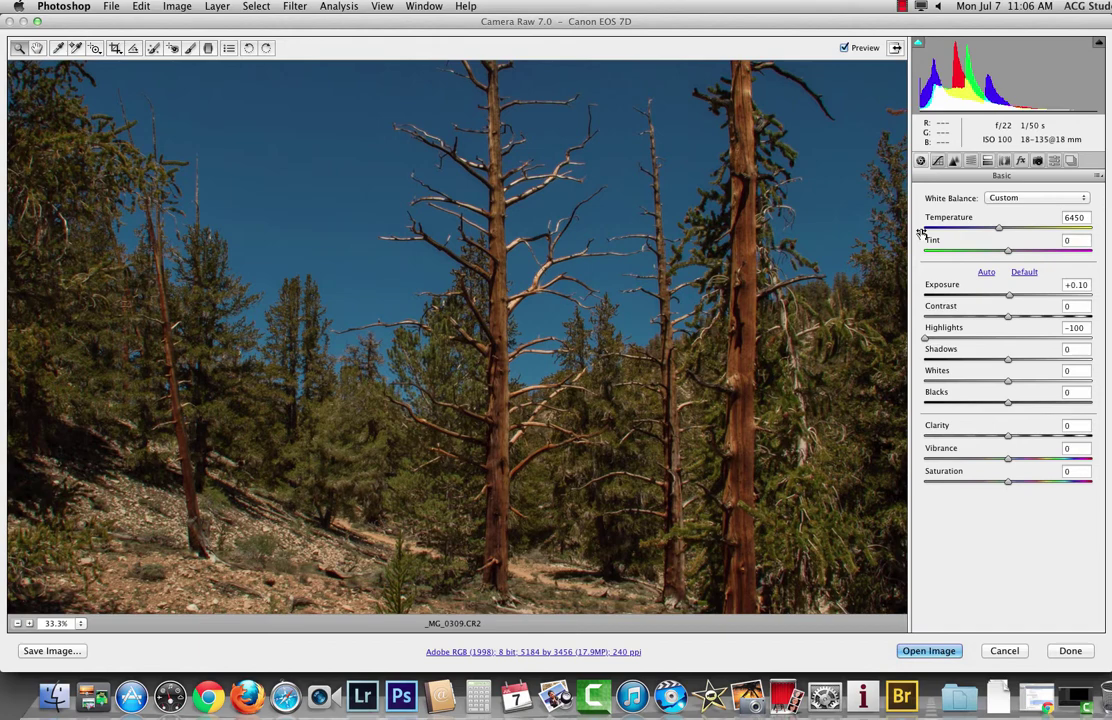
drag(925, 341, 1057, 342)
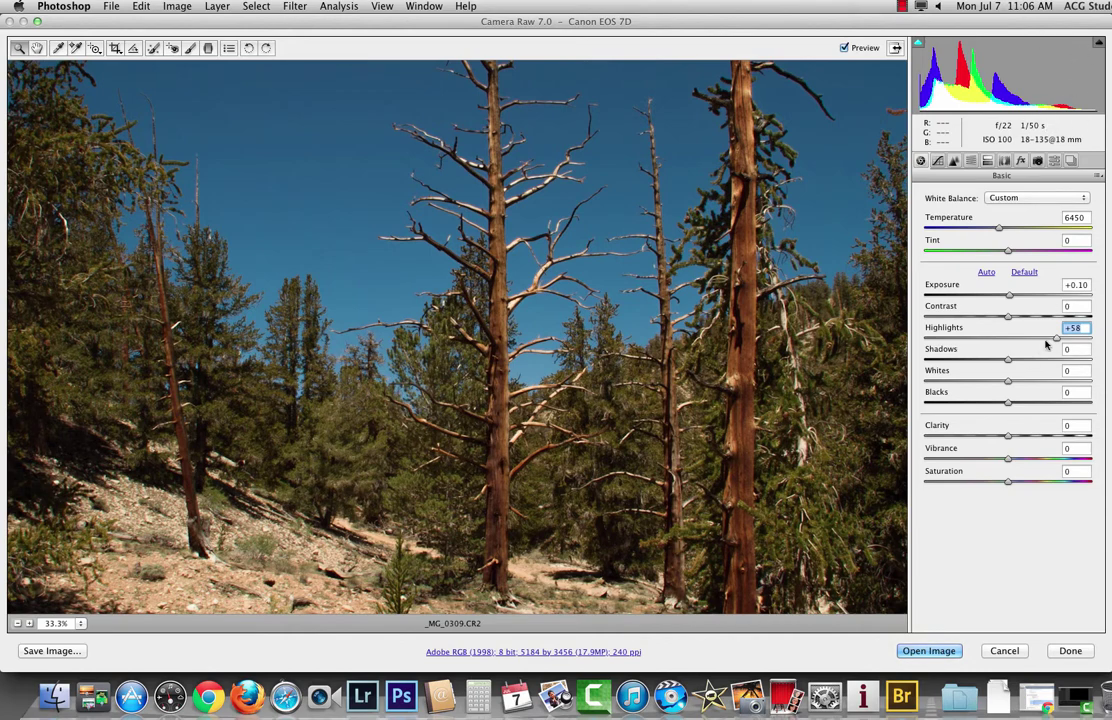
drag(1060, 341, 977, 342)
key(super+minus)
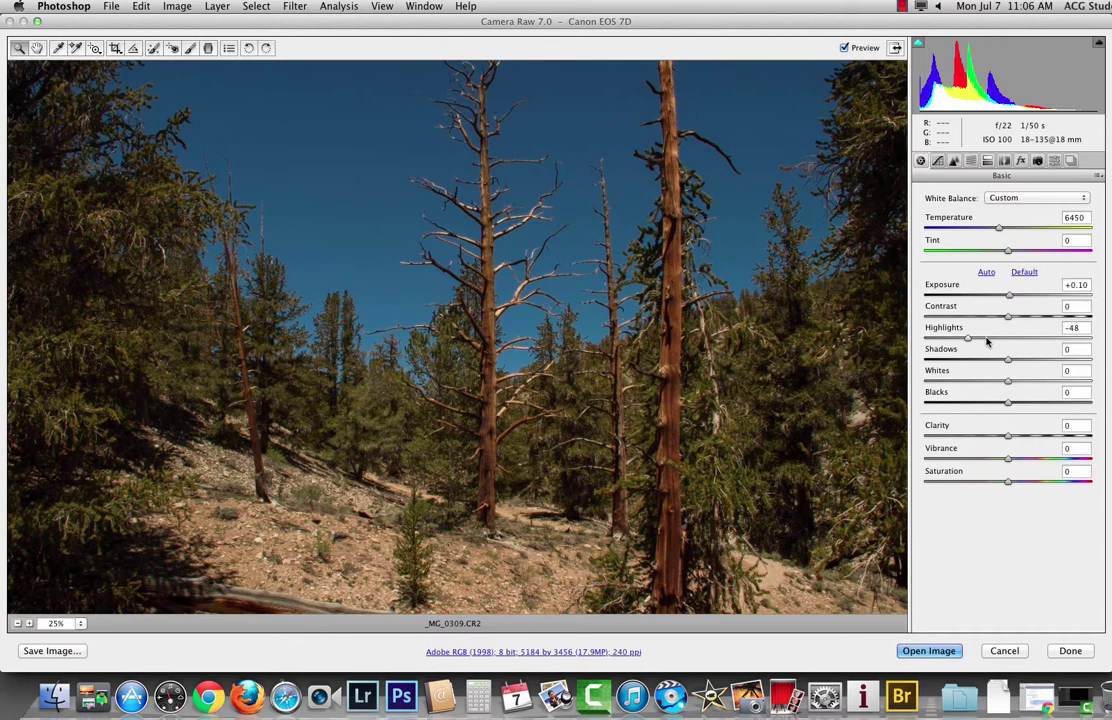
key(super+minus)
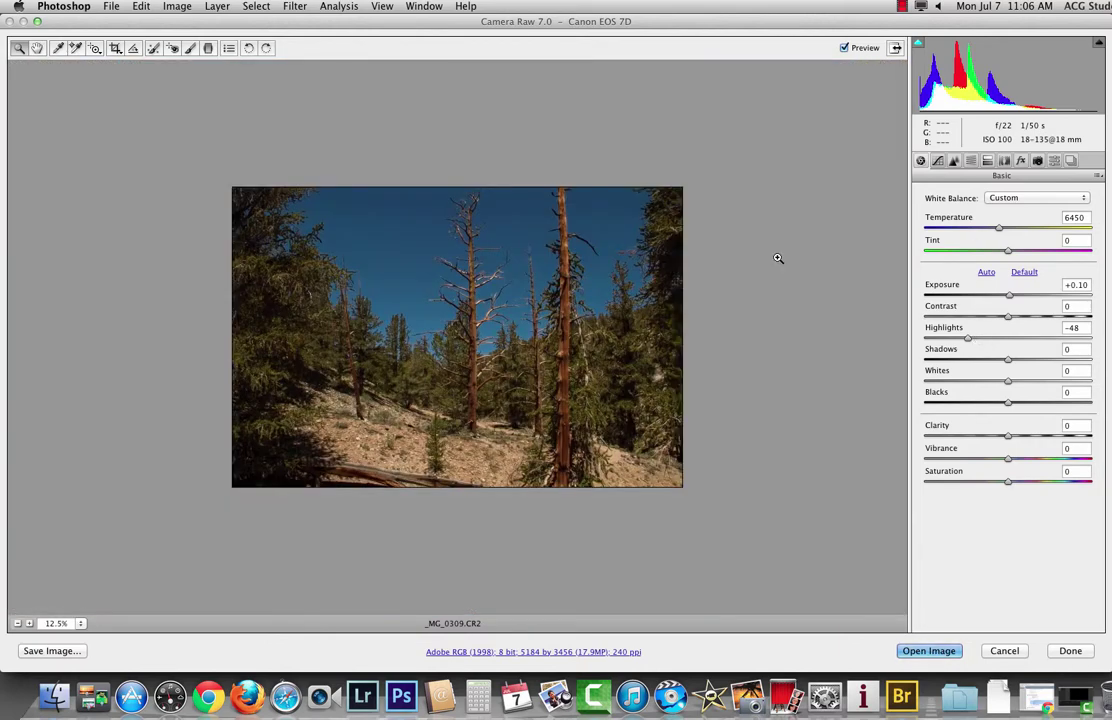
key(super+plus)
drag(374, 342, 374, 322)
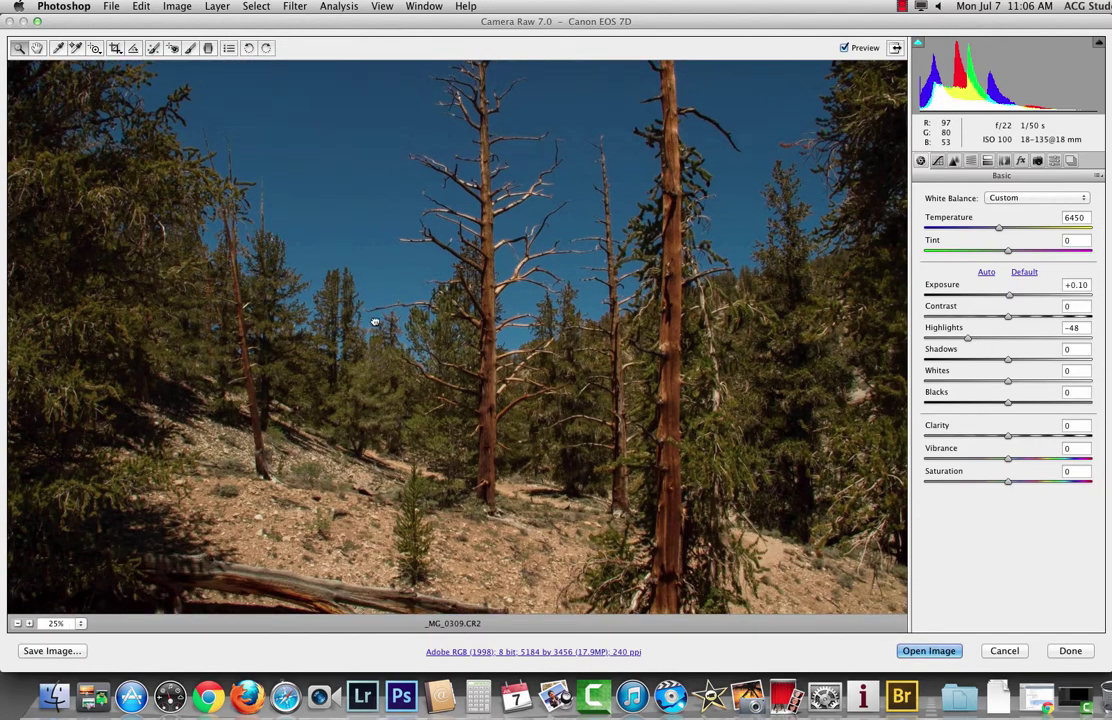
drag(635, 463, 635, 504)
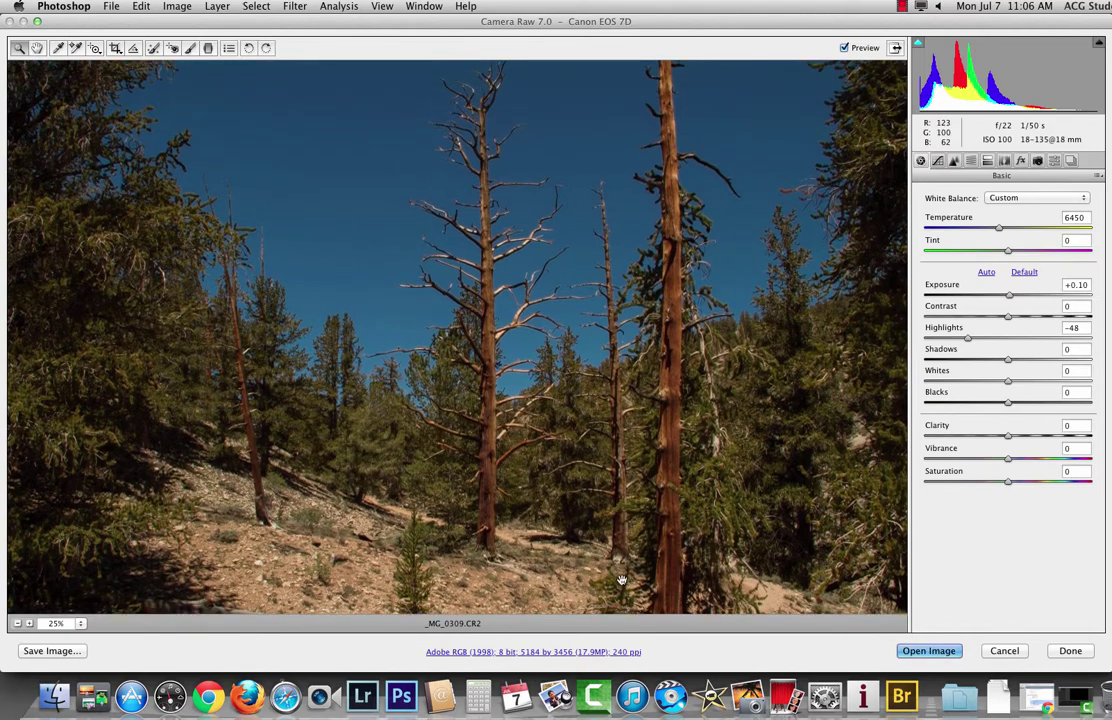
Compare with the original, settle Highlights at +31, and fit the photo in view.
drag(967, 339, 1040, 342)
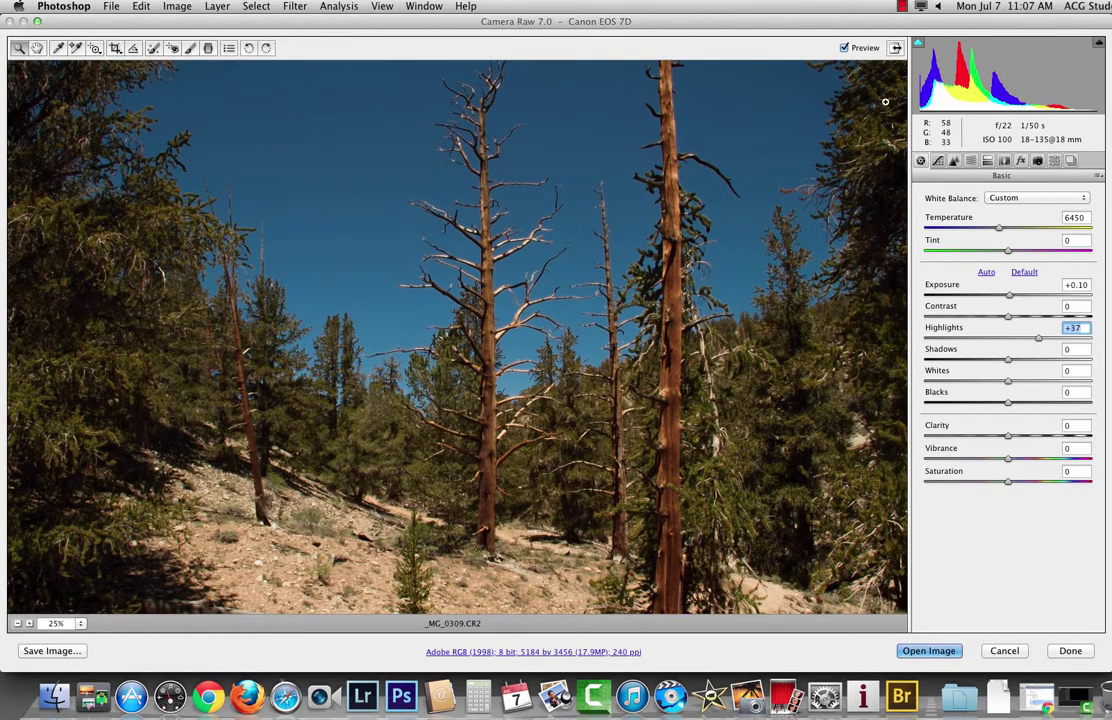
key(p)
key(p)
key(p)
key(p)
key(p)
key(p)
drag(1041, 321, 1033, 323)
click(79, 623)
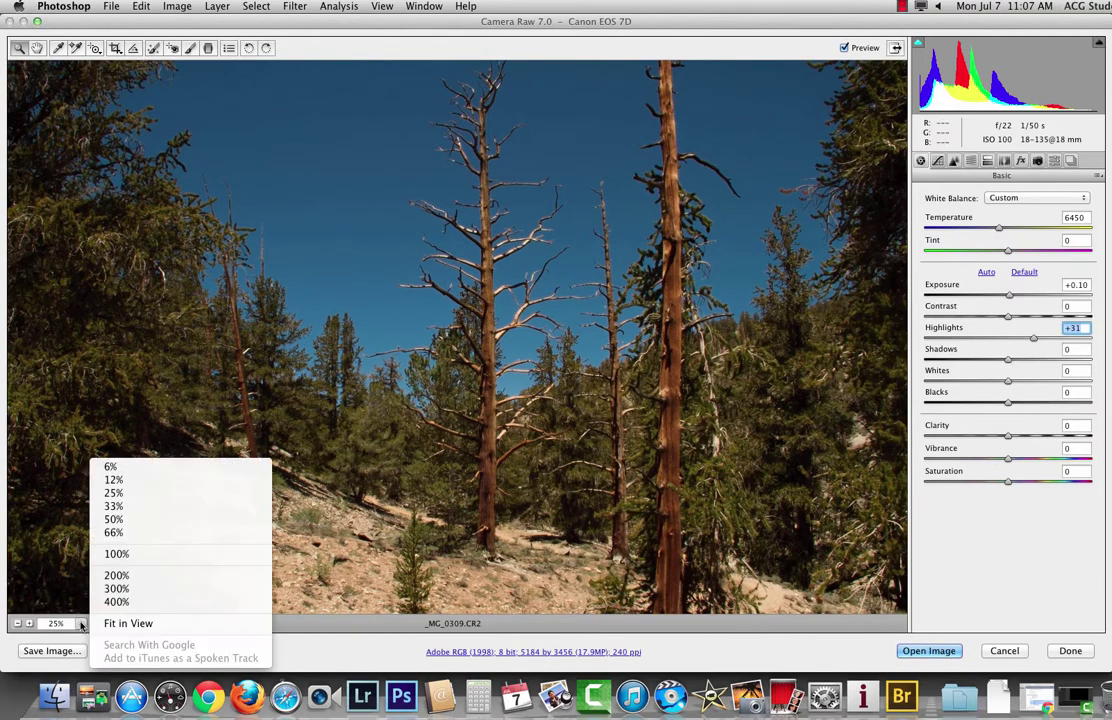
click(100, 618)
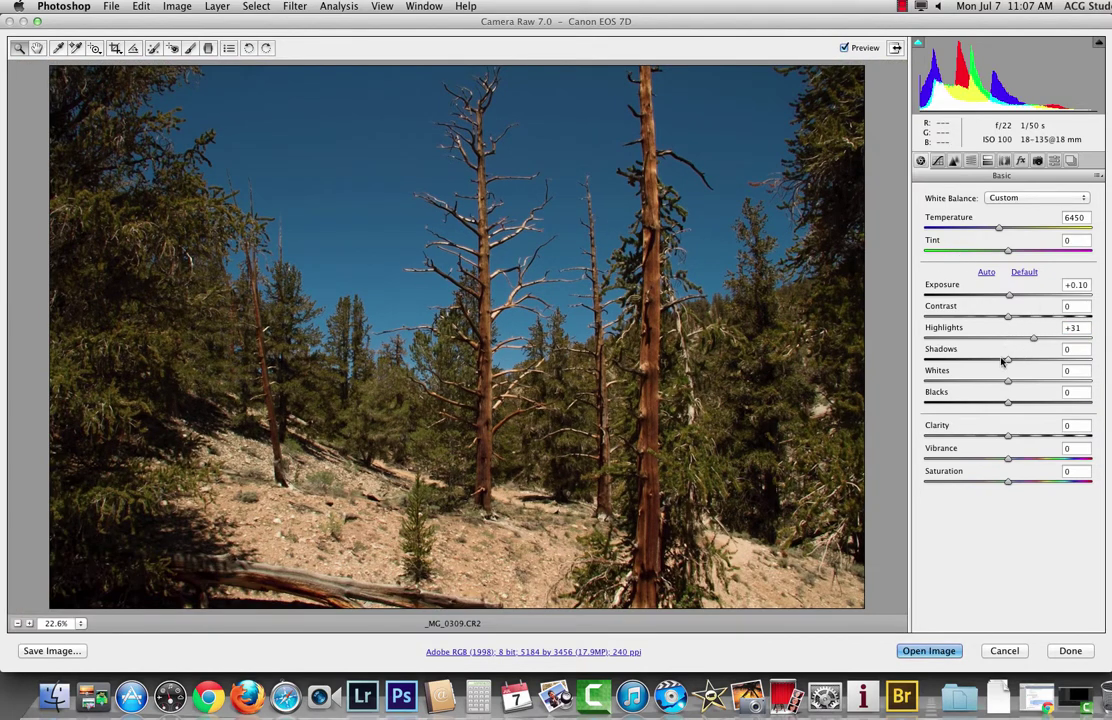
Try darker and brighter Shadows, settle at +12, and compare with the original.
drag(1007, 362, 940, 366)
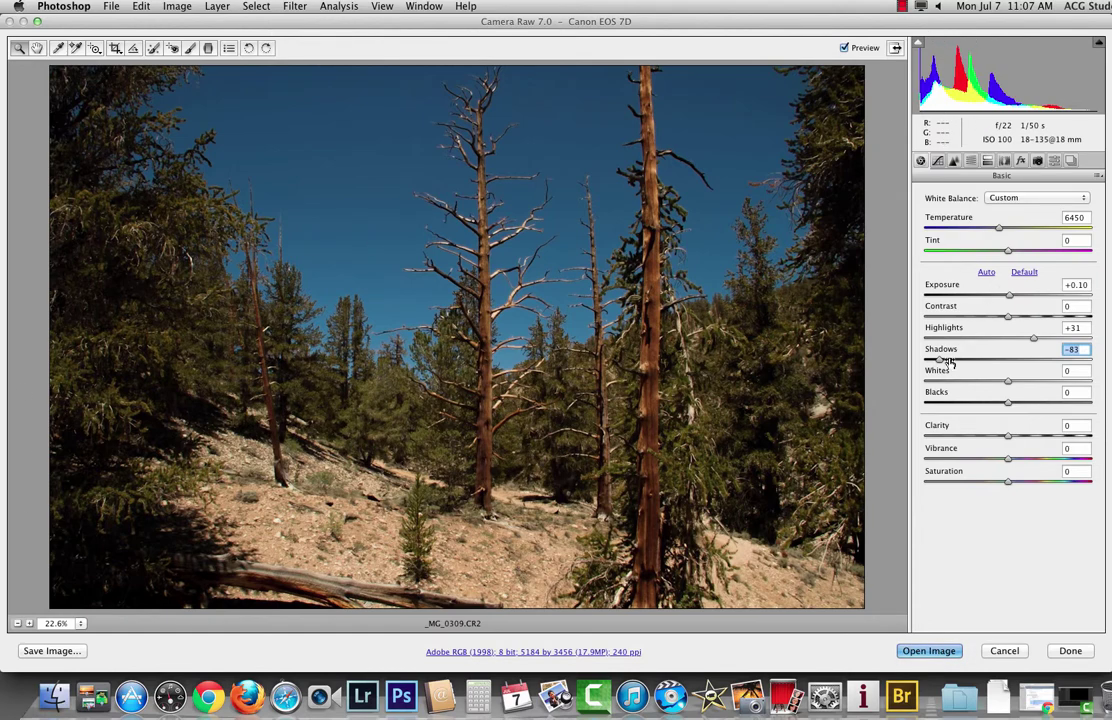
drag(940, 360, 1107, 372)
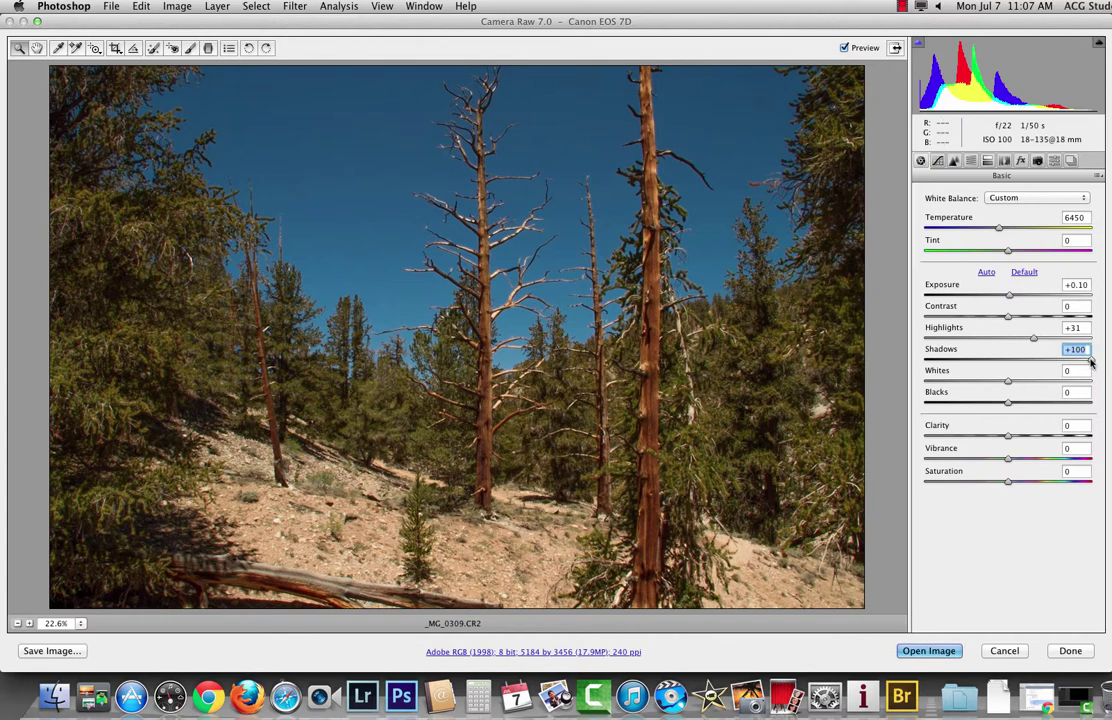
drag(1091, 362, 1017, 368)
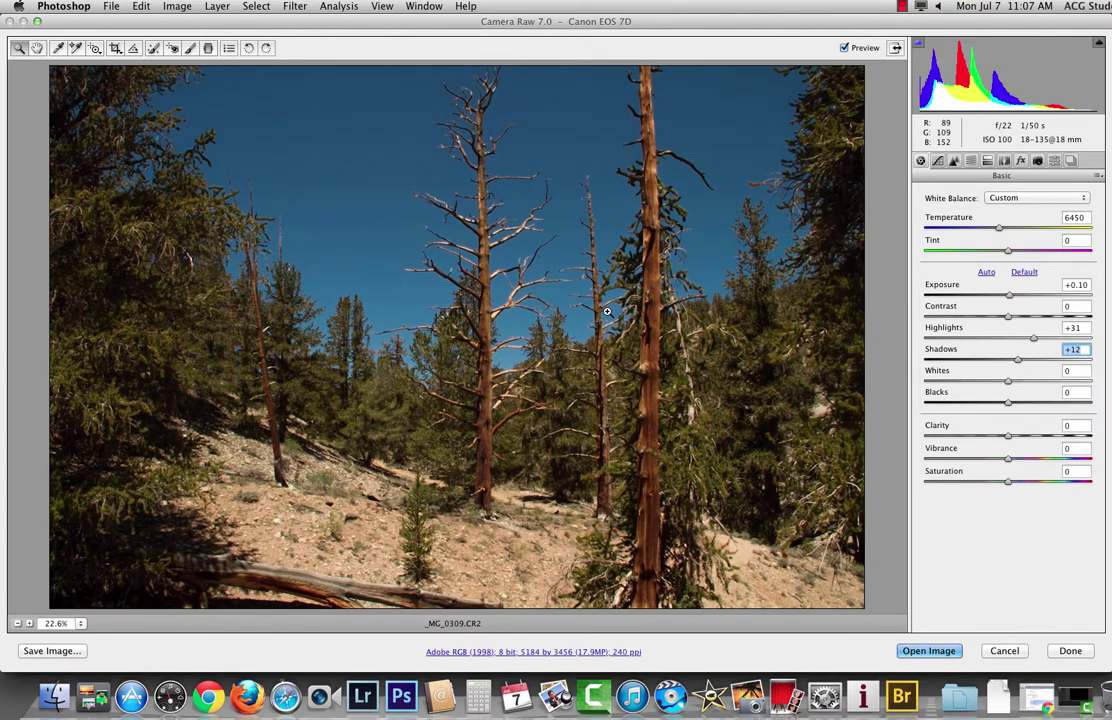
key(p)
key(p)
key(p)
key(p)
Raise Whites to +20 and Blacks to +13, then compare with the original.
drag(1009, 383, 1025, 385)
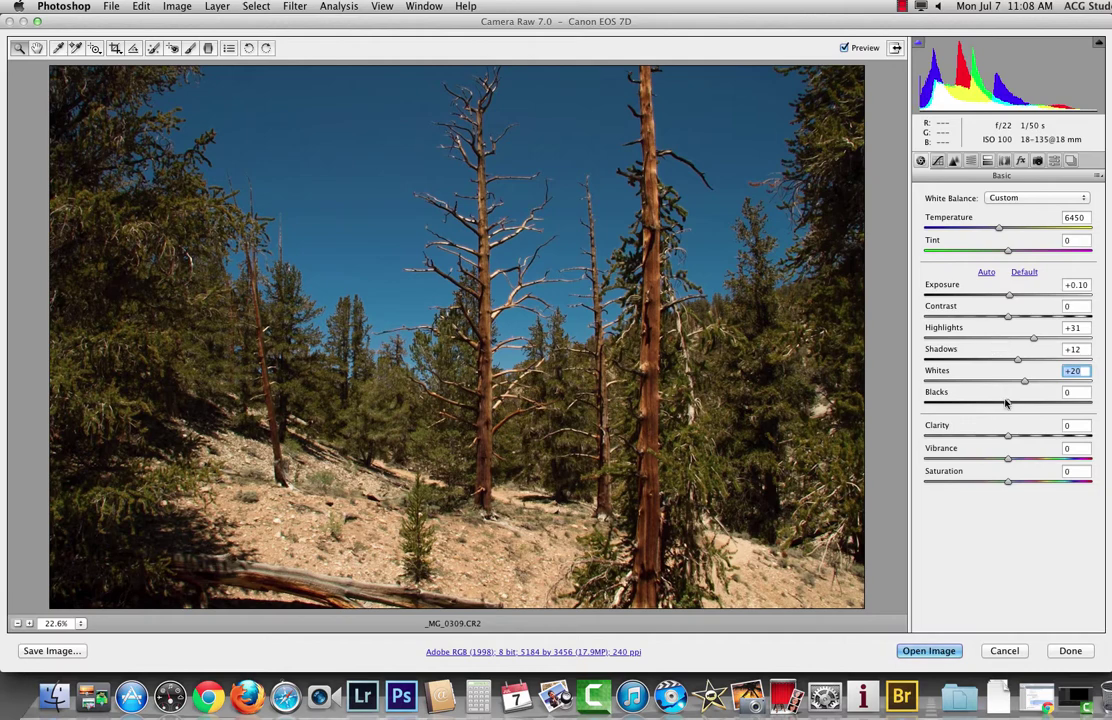
mouse_move(1006, 403)
mouse_down()
mouse_move(975, 405)
mouse_move(1037, 409)
mouse_move(1027, 405)
mouse_up()
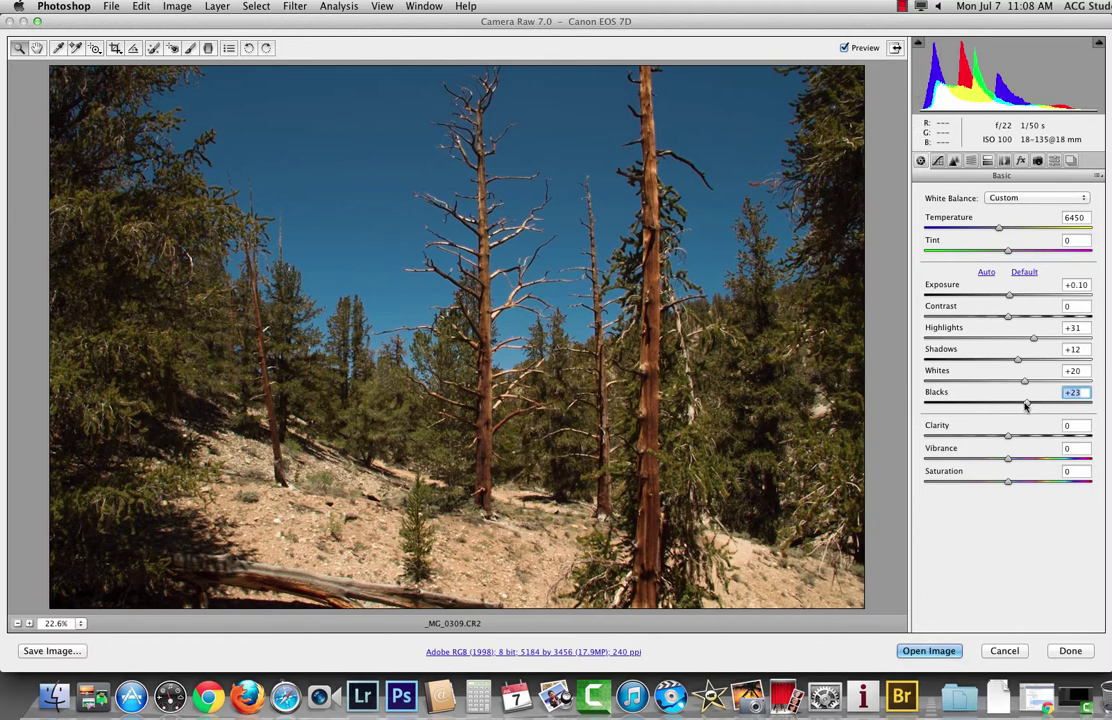
drag(1025, 405, 1020, 407)
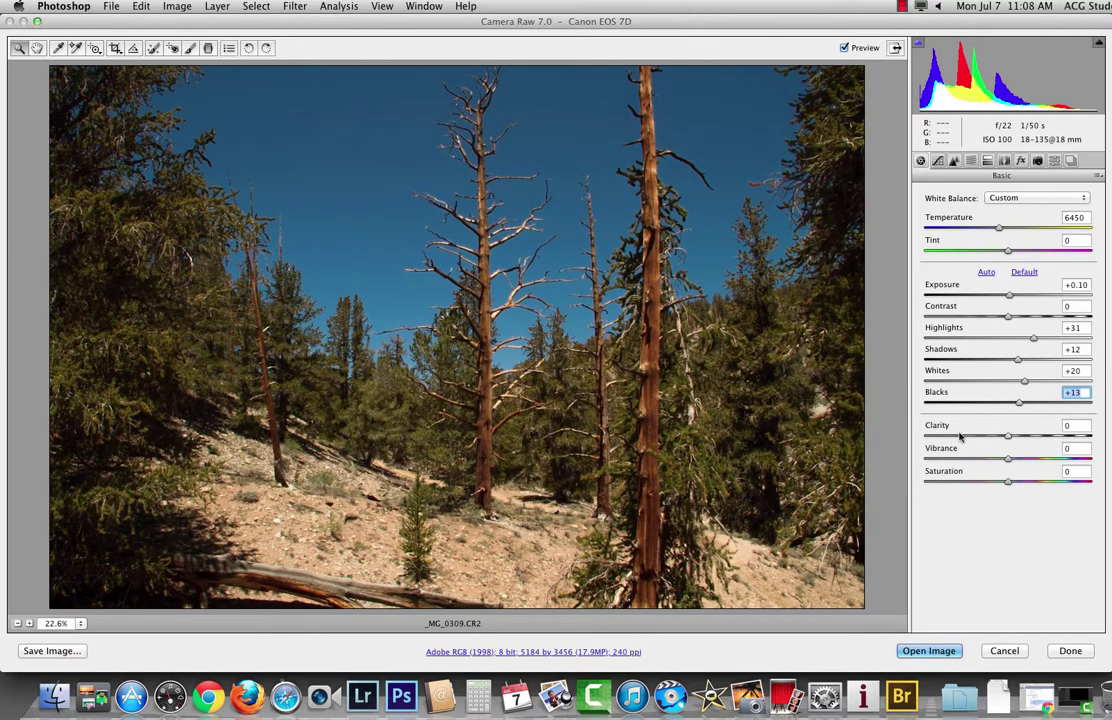
key(p)
key(p)
key(p)
key(p)
key(p)
key(p)
Lower Temperature from 6450 to 5850 and compare the cooler look against the original.
drag(997, 229, 986, 229)
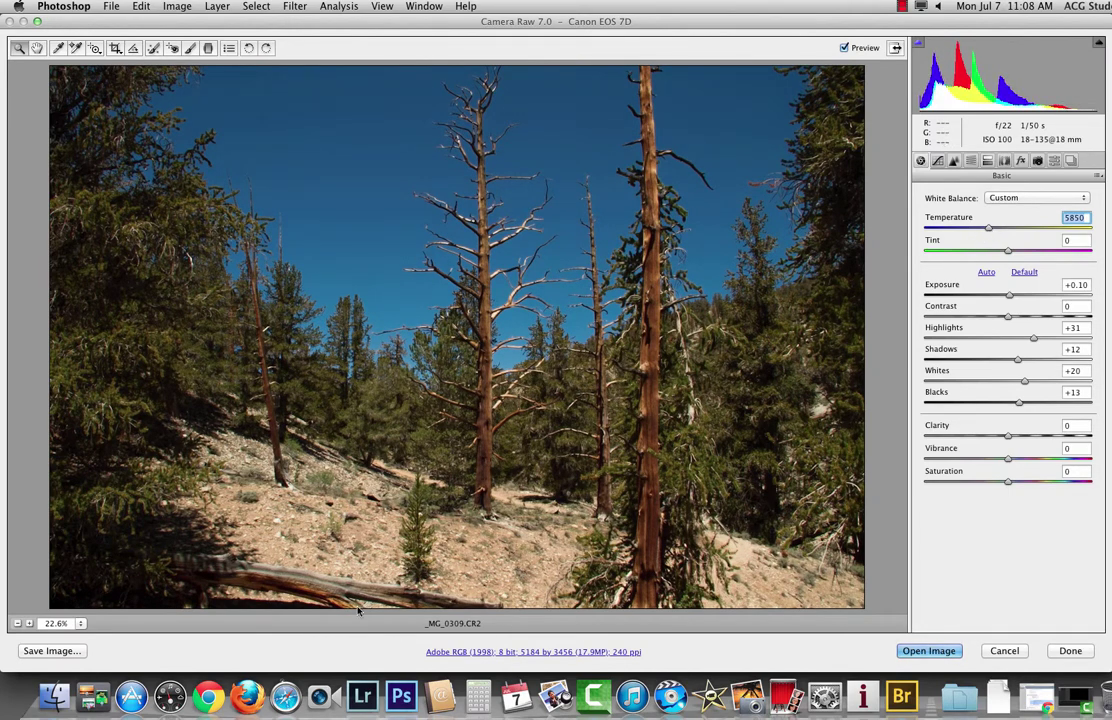
key(p)
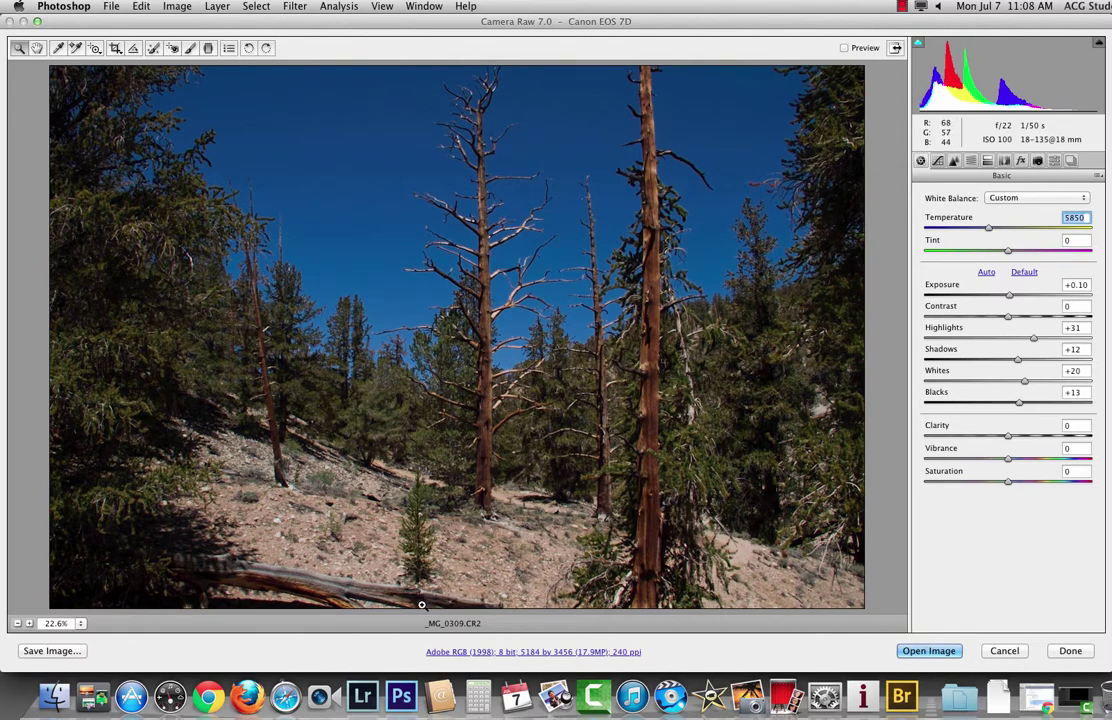
key(p)
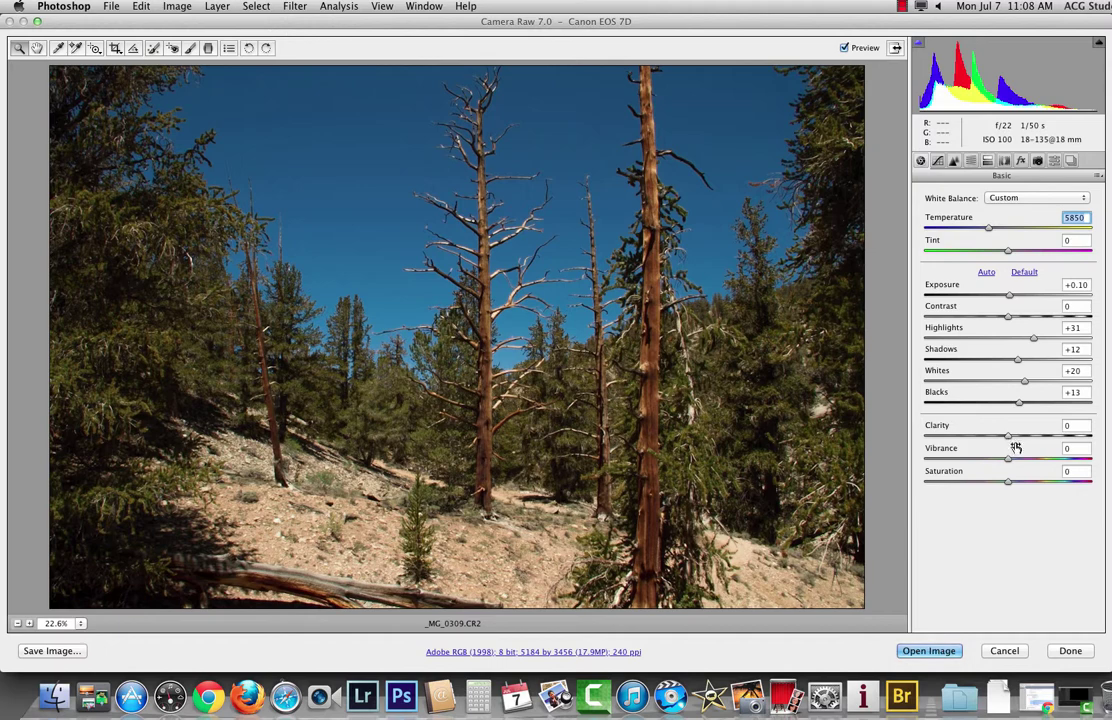
Set Clarity to +9, glance at the Tone Curve and Detail tabs, then return to Basic.
drag(1009, 437, 1019, 437)
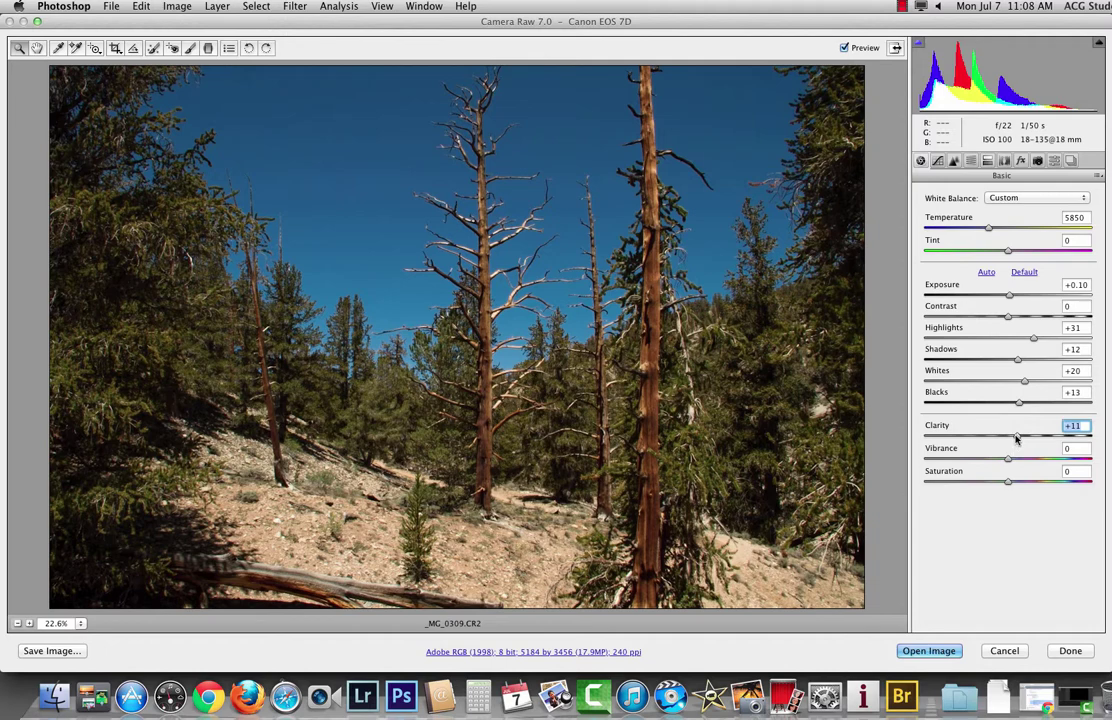
key(Down)
click(937, 160)
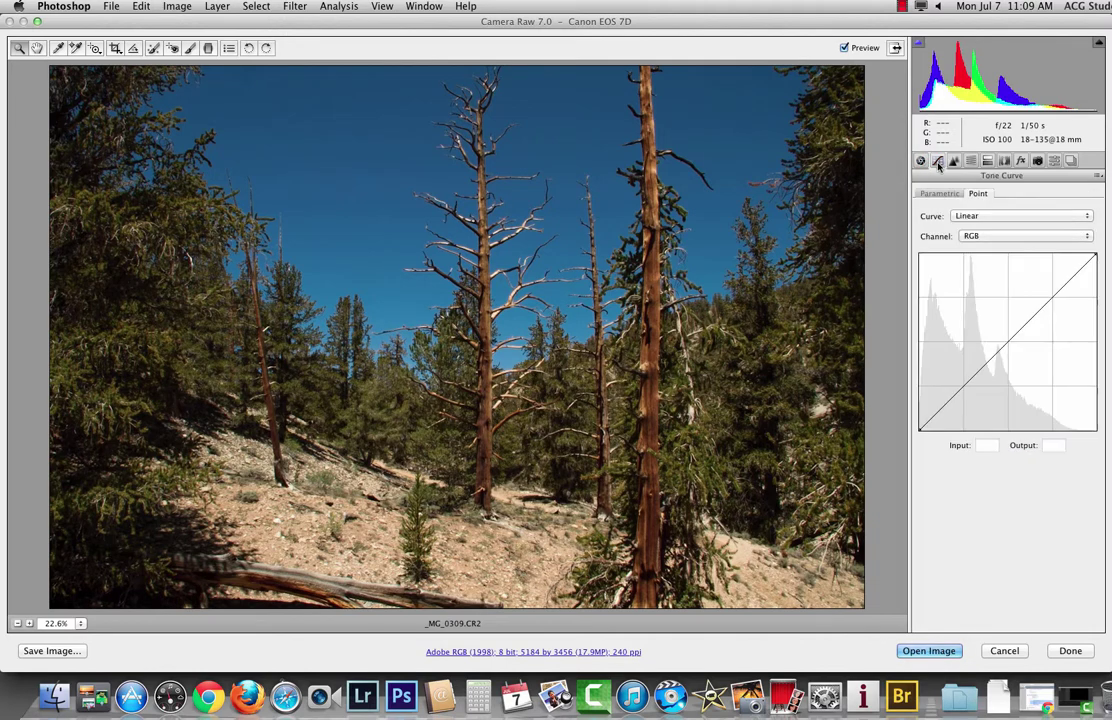
click(954, 161)
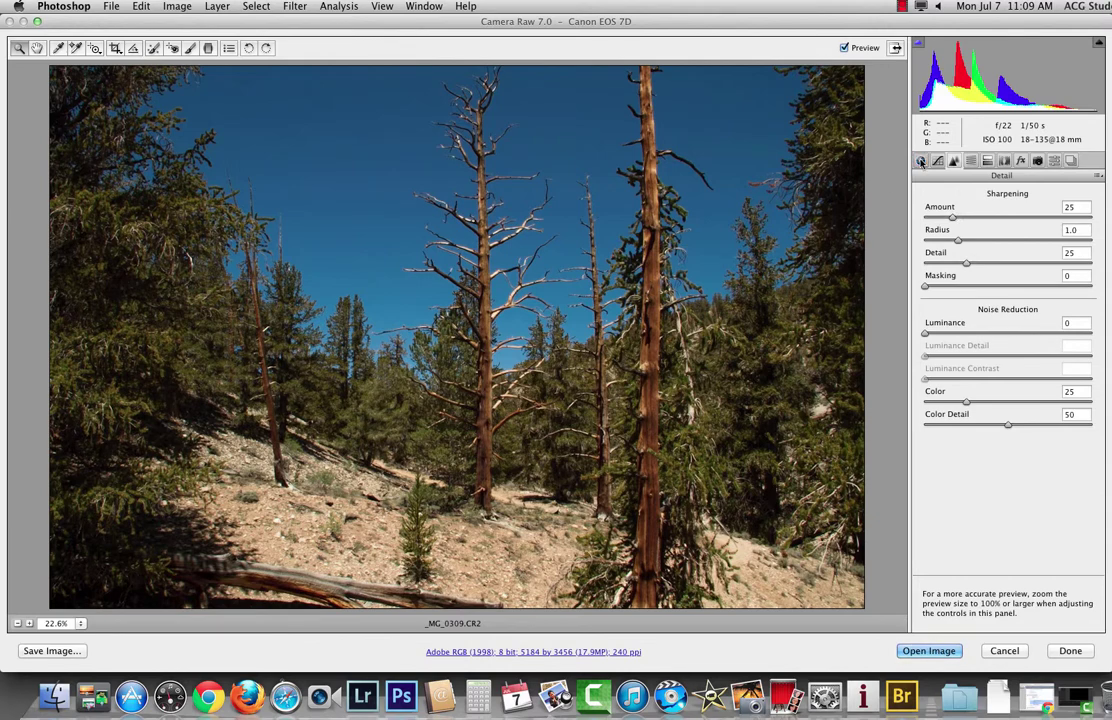
key(super+alt+1)
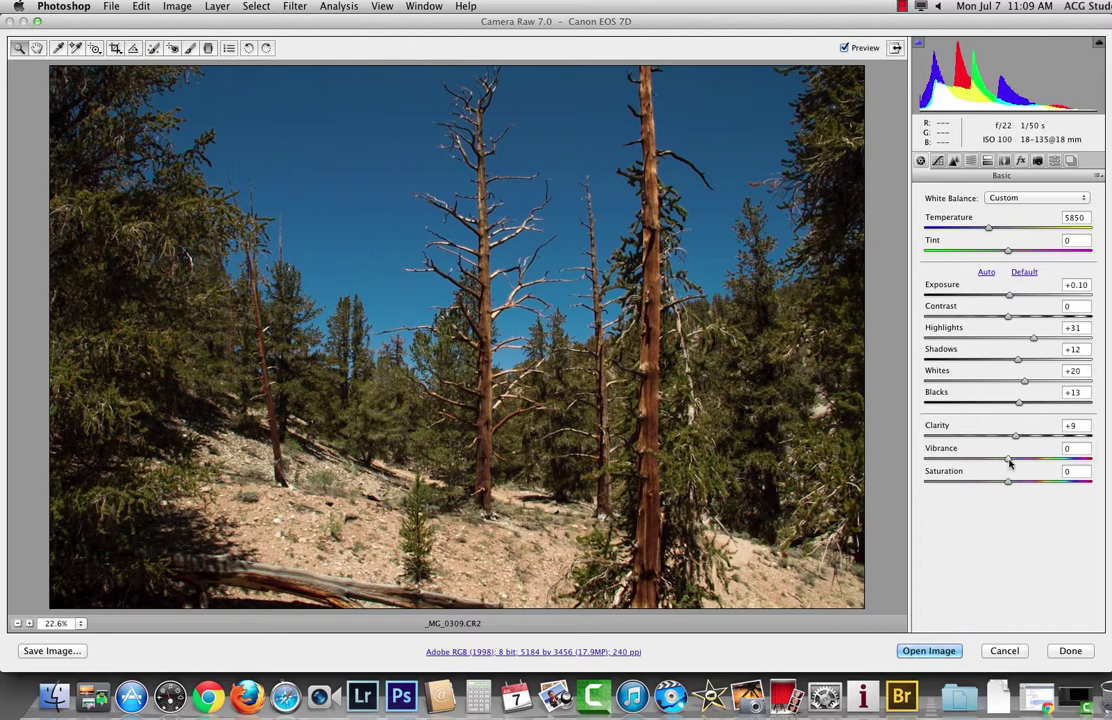
Set Vibrance to -7, reset Saturation to 0, and compare with the original.
mouse_move(1008, 464)
mouse_down()
mouse_move(1073, 456)
mouse_move(1022, 470)
mouse_move(1010, 462)
mouse_up()
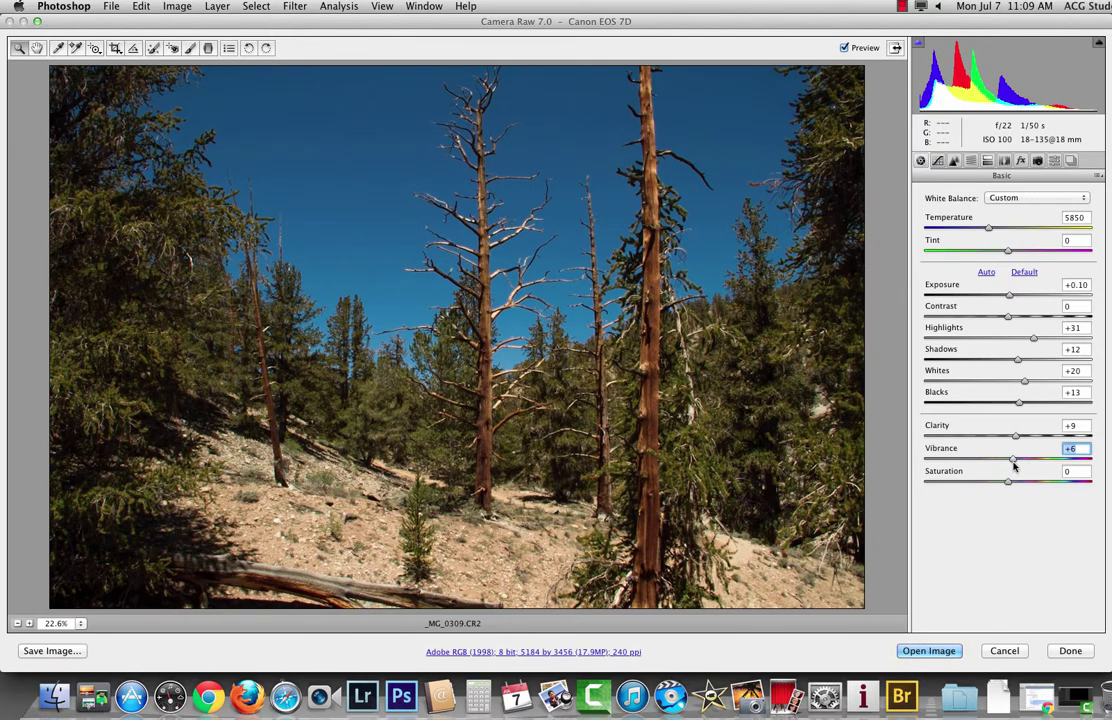
drag(1005, 459, 1021, 483)
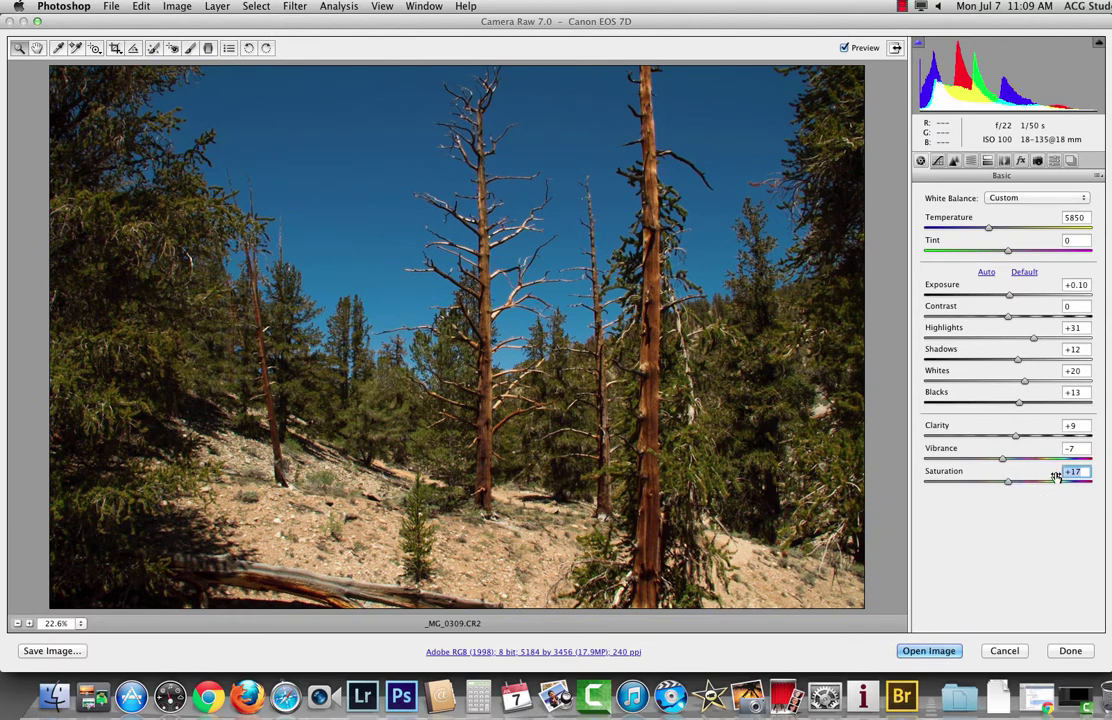
double_click(1021, 482)
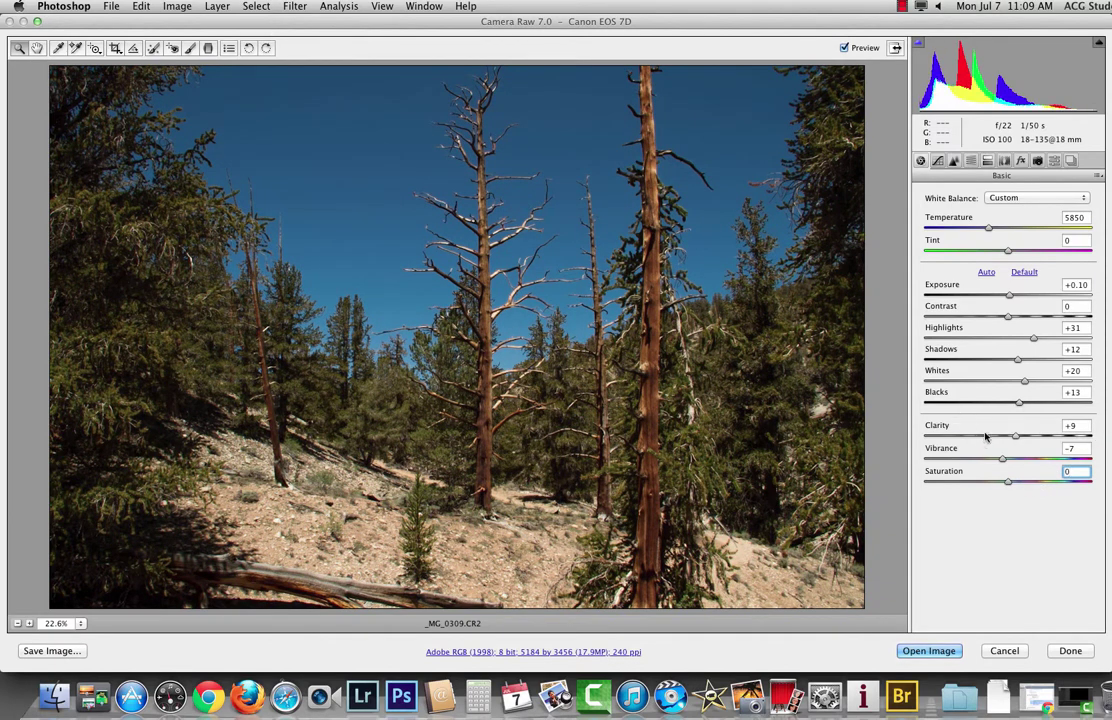
key(p)
key(p)
Zoom the preview out to 12.5%, compare before and after, and apply the edits with Done.
key(super+minus)
key(super+minus)
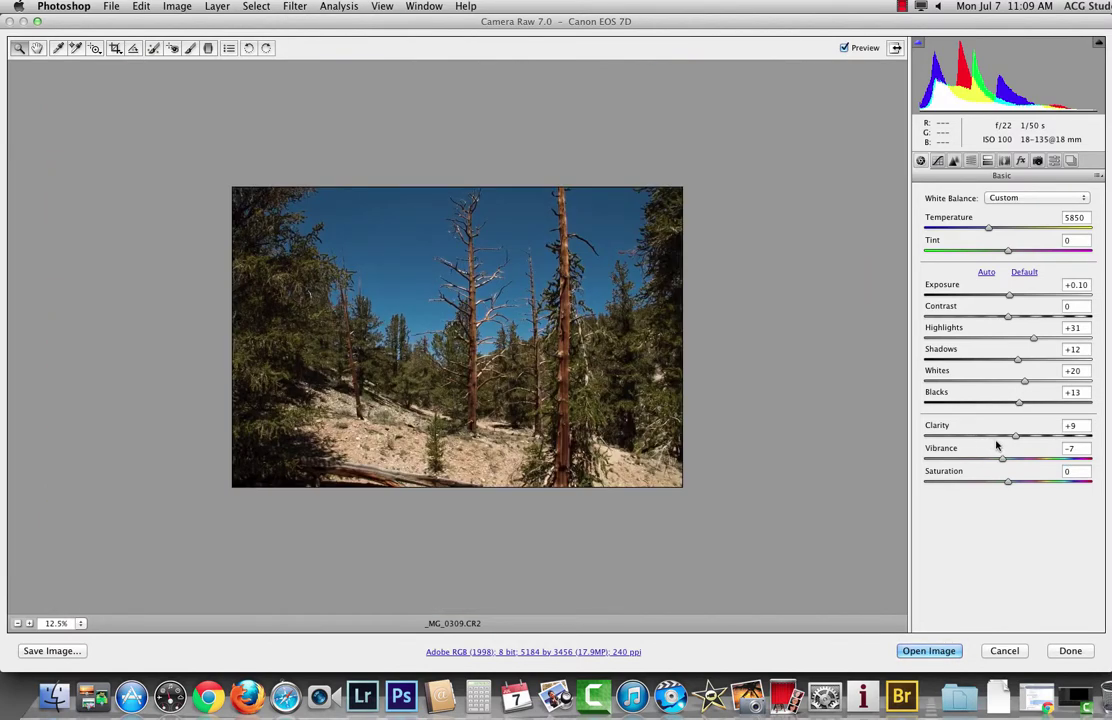
key(p)
key(p)
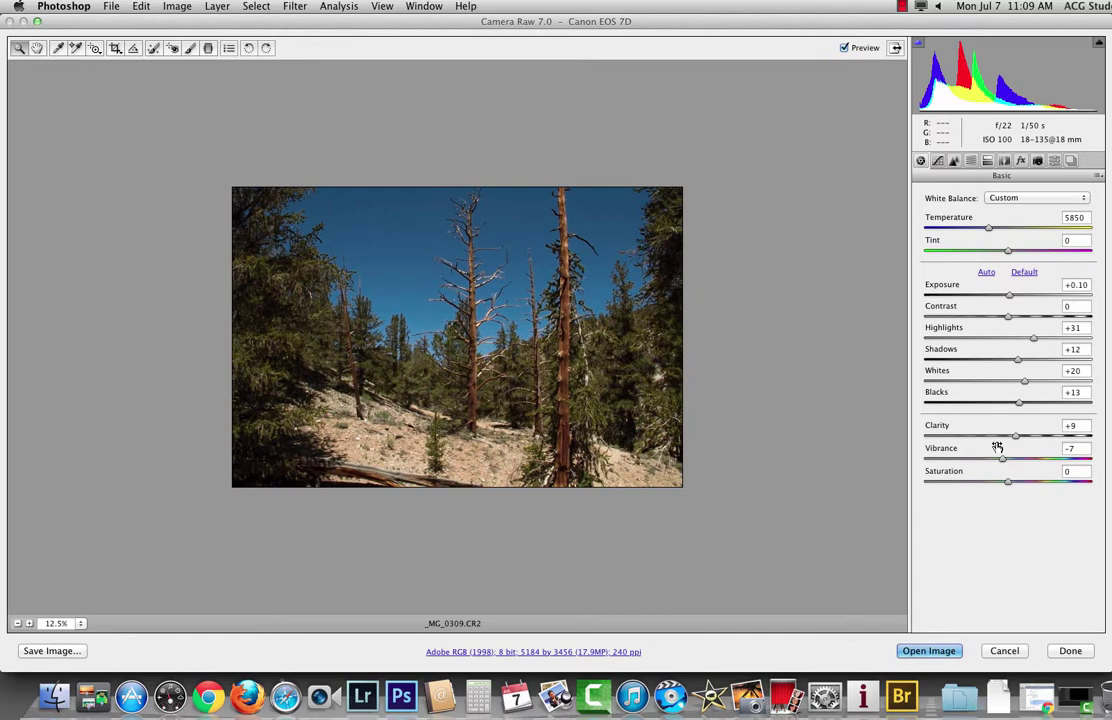
click(1076, 655)
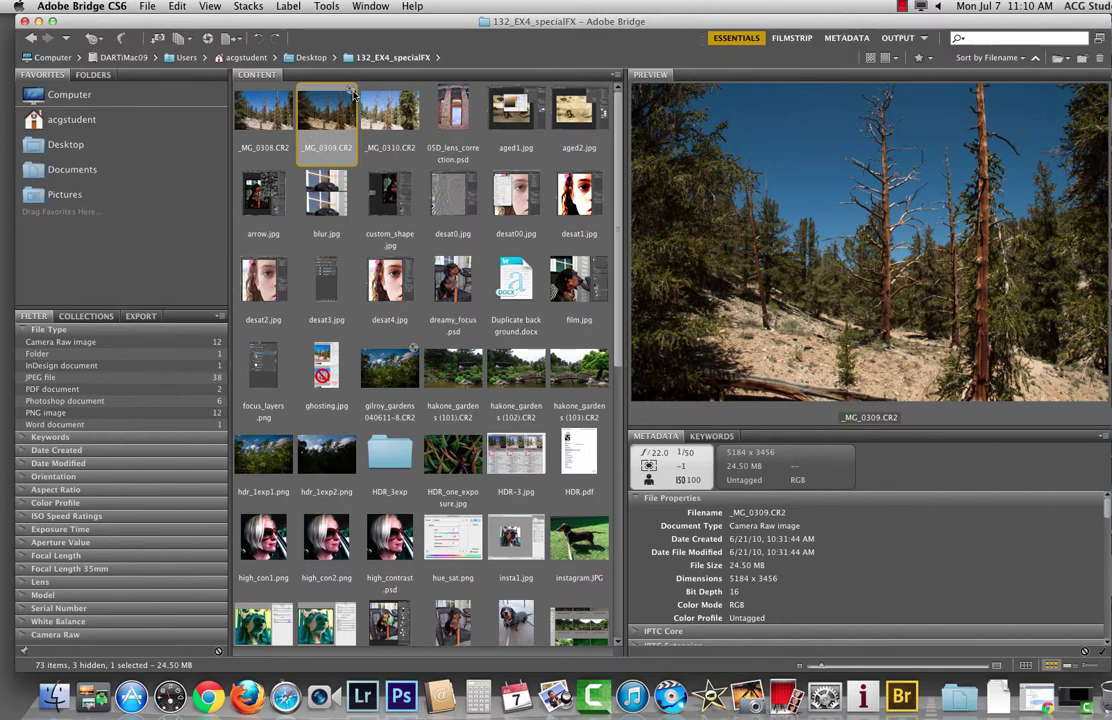
Select the _MG_0309.CR2 thumbnail to view its edited look in the Preview panel.
click(242, 106)
Reopen _MG_0309.CR2 in Camera Raw, drop Exposure to -5.00, and apply it.
double_click(330, 121)
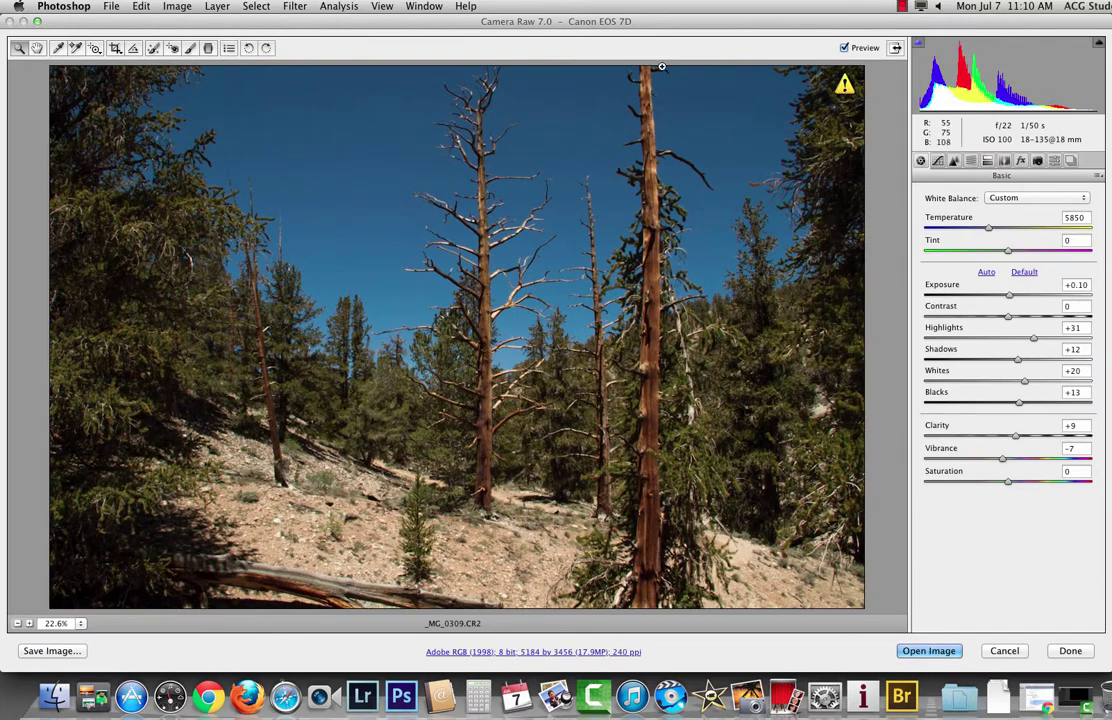
drag(1009, 296, 916, 296)
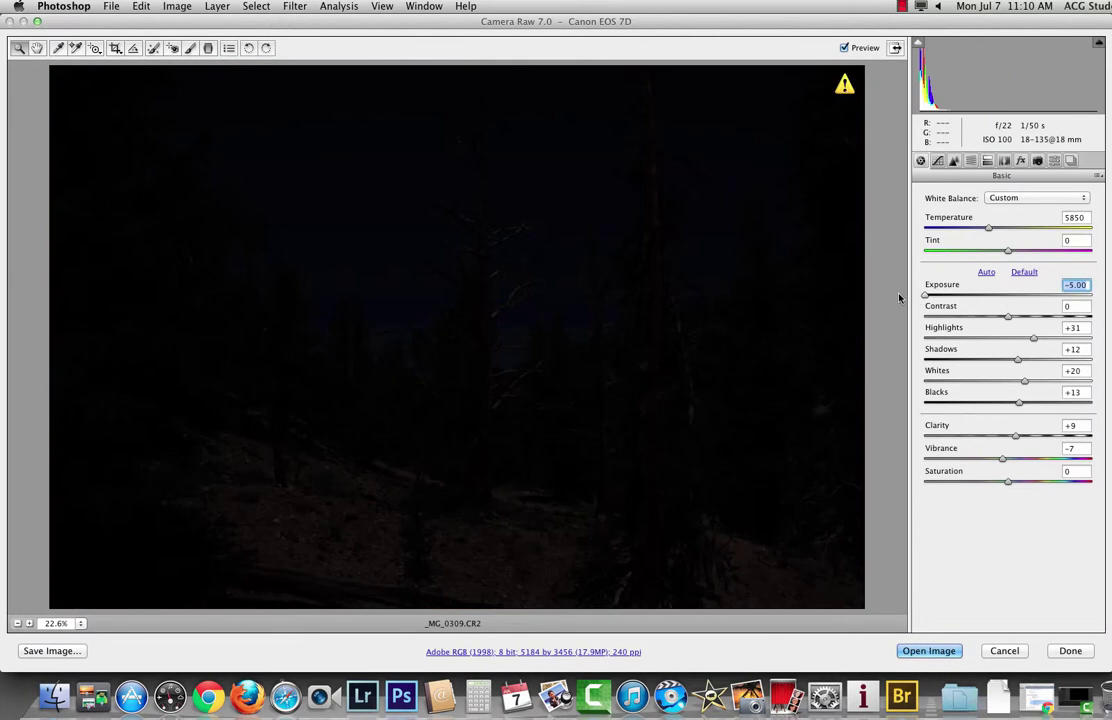
click(1069, 651)
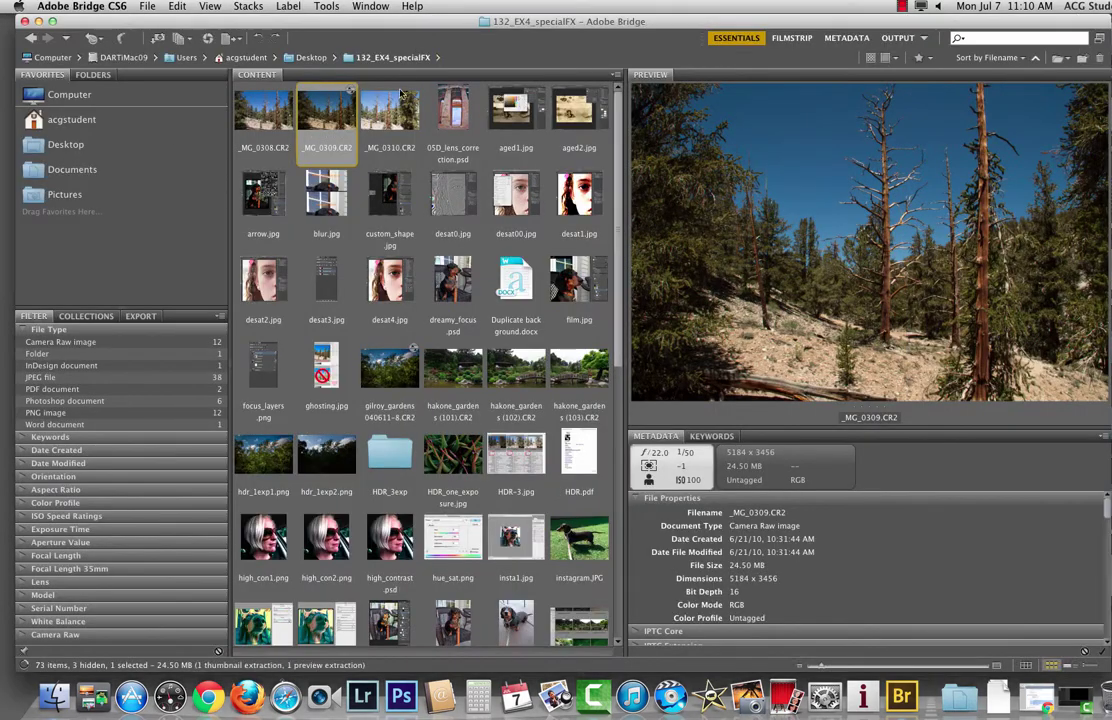
Reopen the darkened photo, raise Exposure back to +0.05, and apply it.
double_click(325, 118)
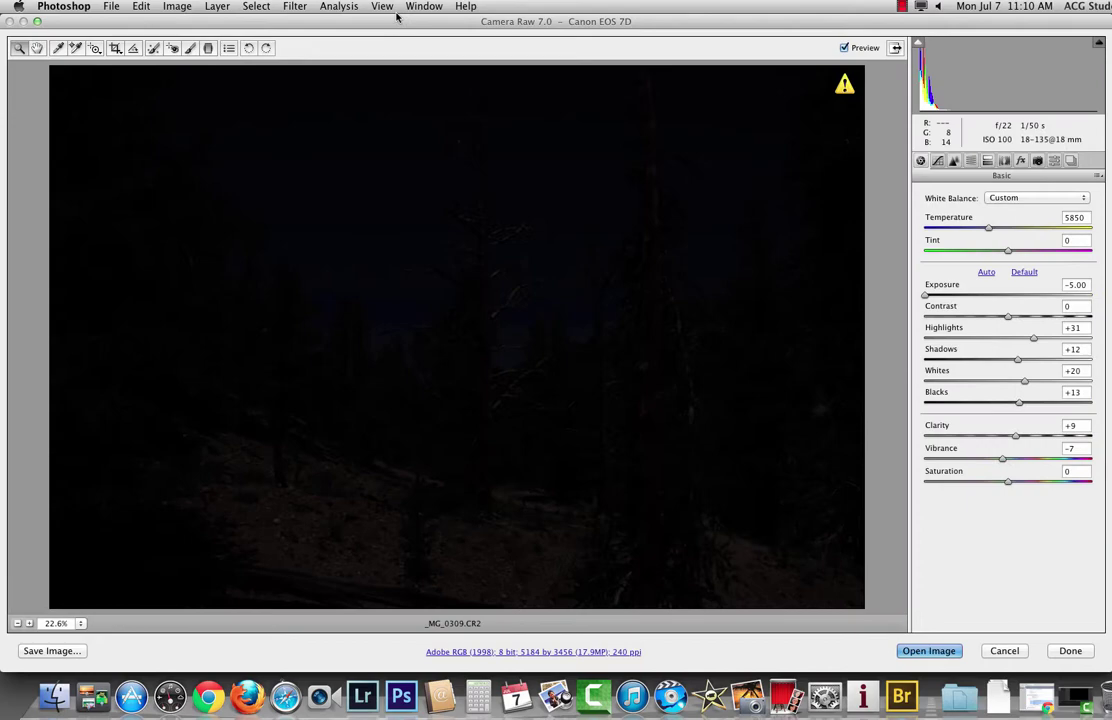
drag(928, 295, 1010, 298)
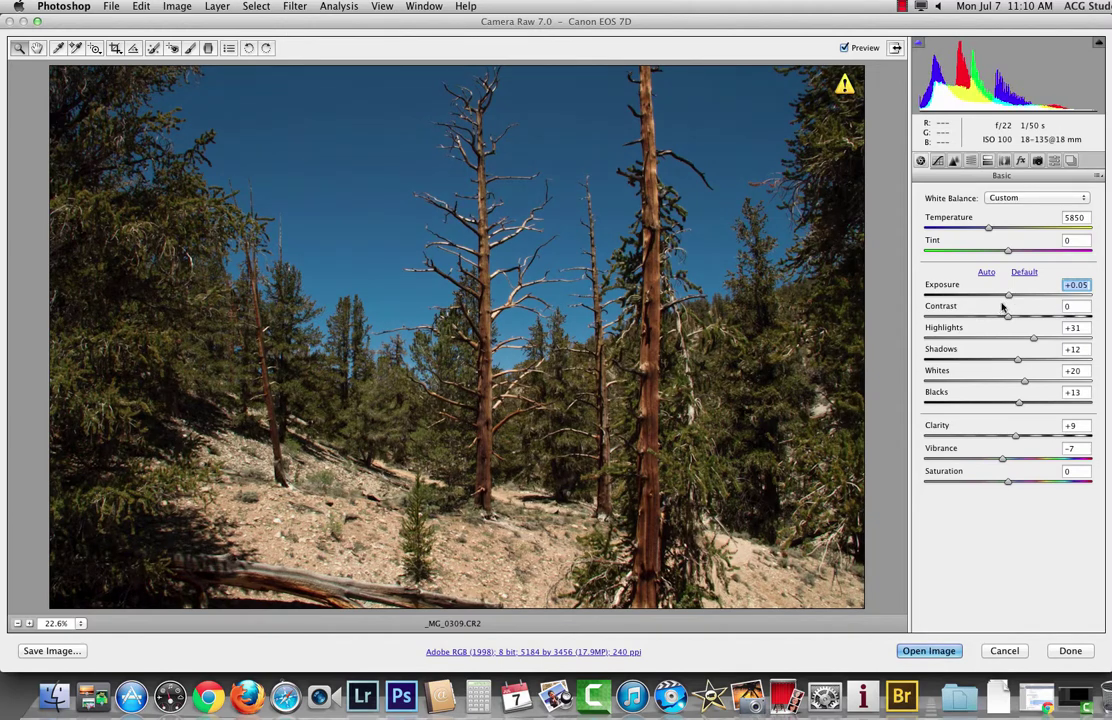
click(1069, 651)
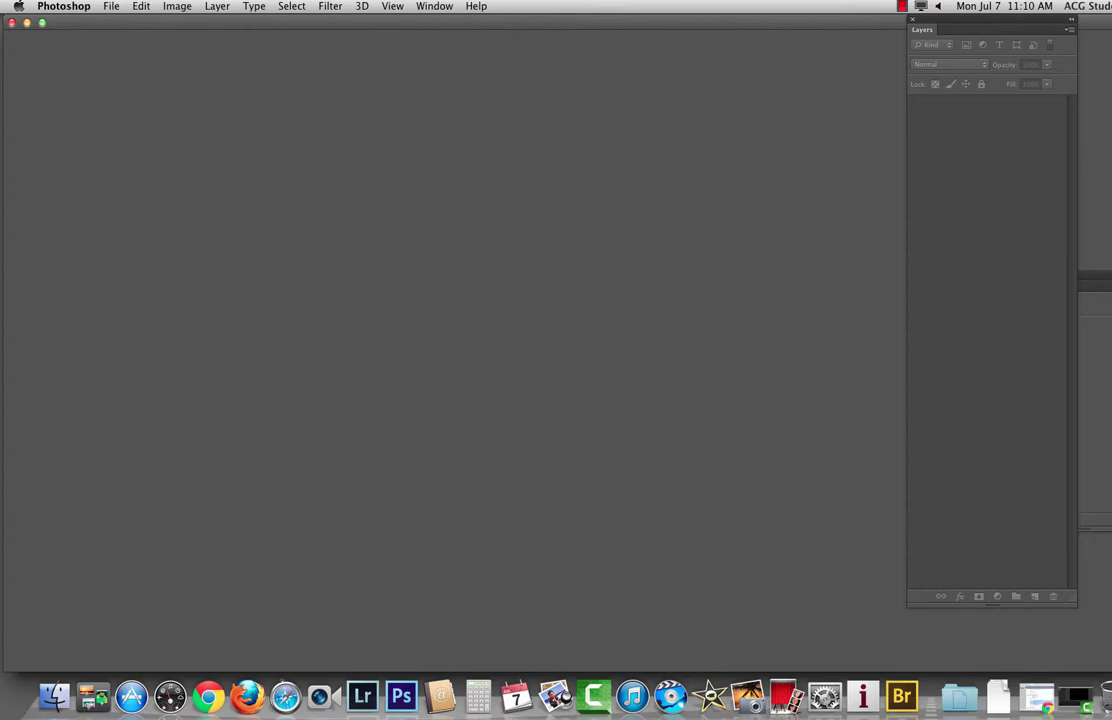
Quit Photoshop and return to Bridge to view the edited _MG_0309.CR2.
click(11, 22)
click(270, 27)
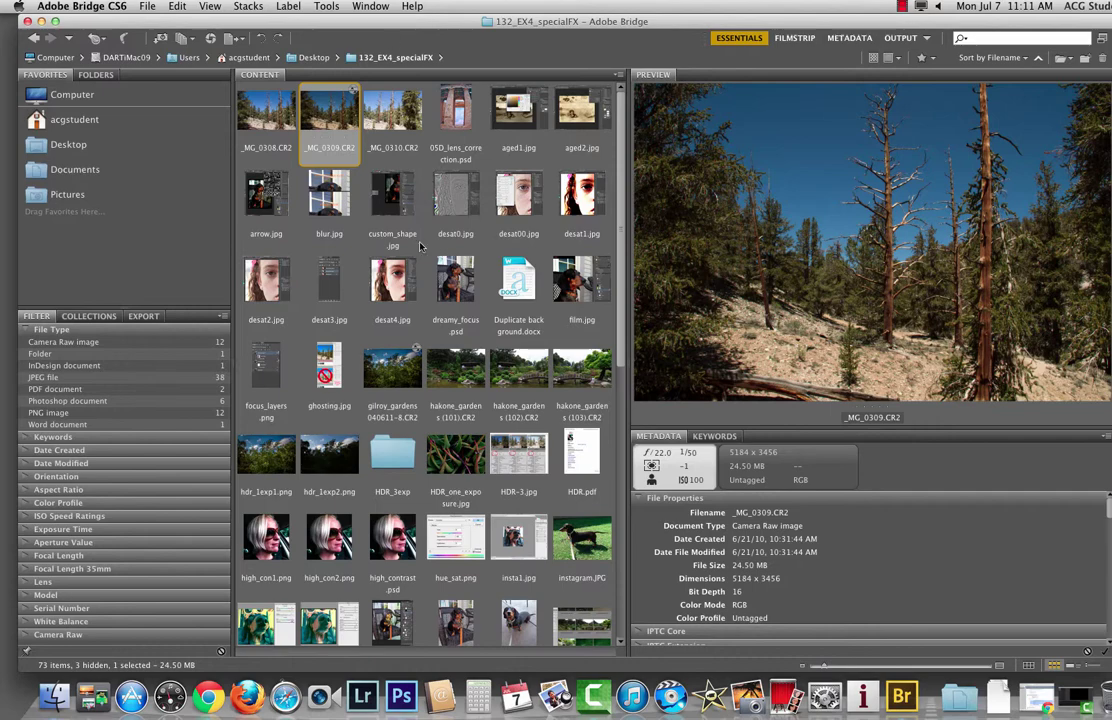
click(902, 6)
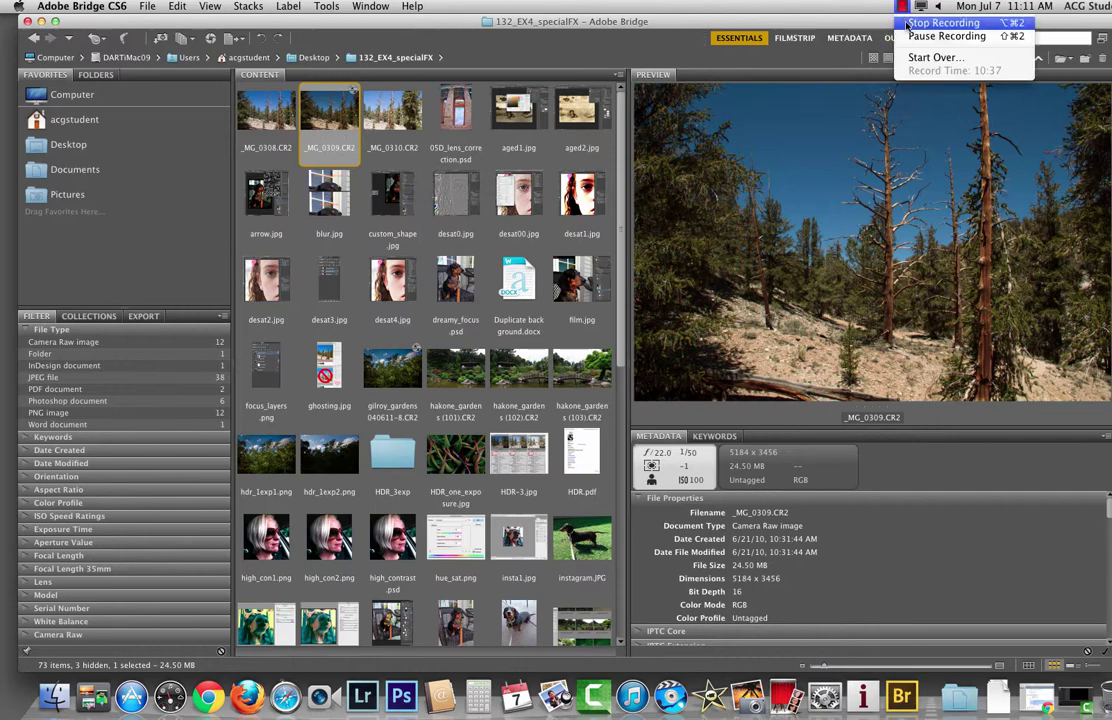